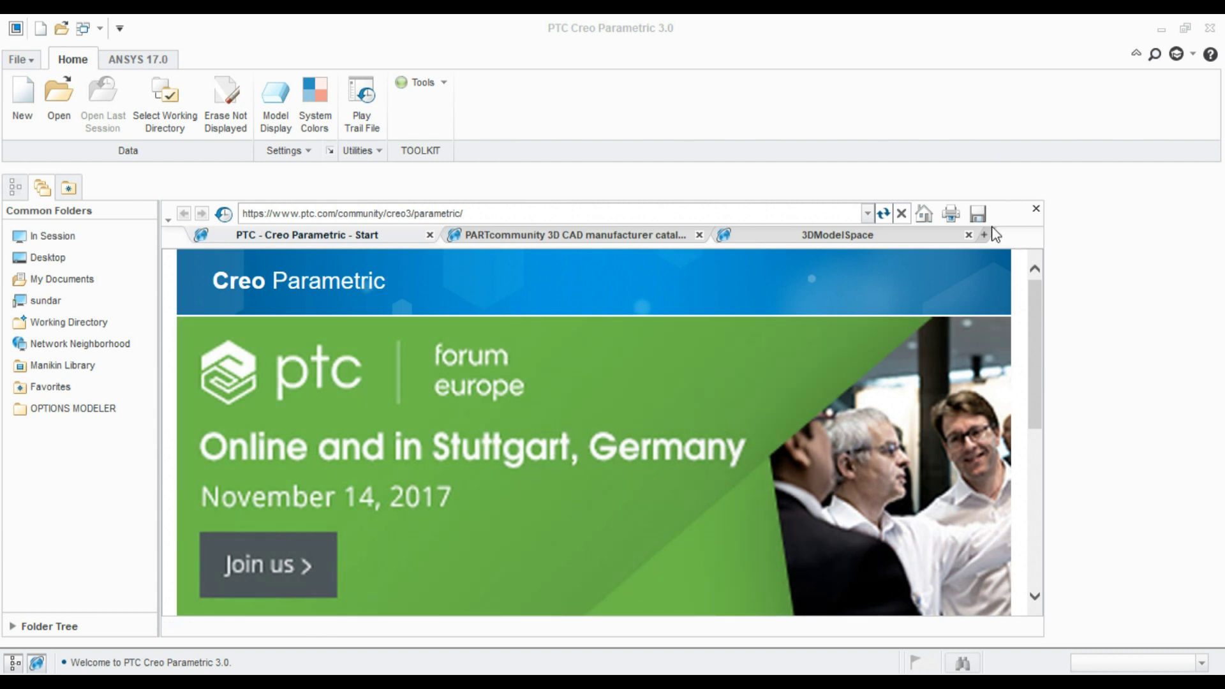
Close the embedded web browser and open the dialog for creating a new file.
click(1036, 208)
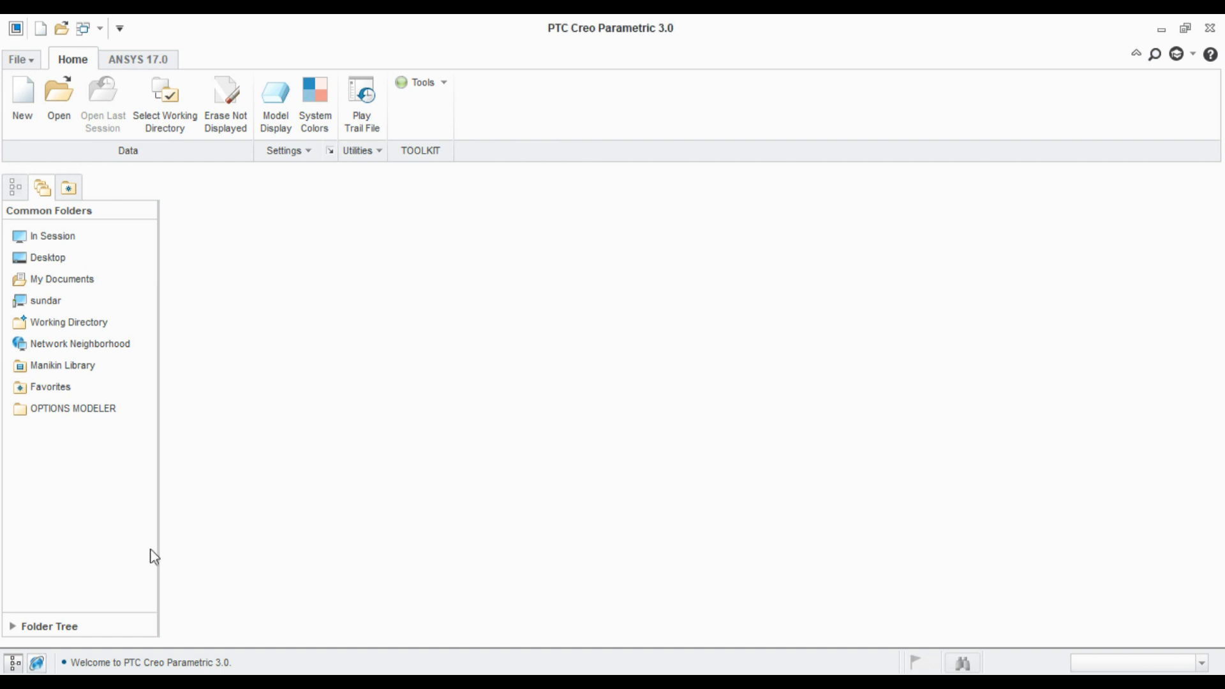
click(37, 664)
click(37, 663)
click(24, 115)
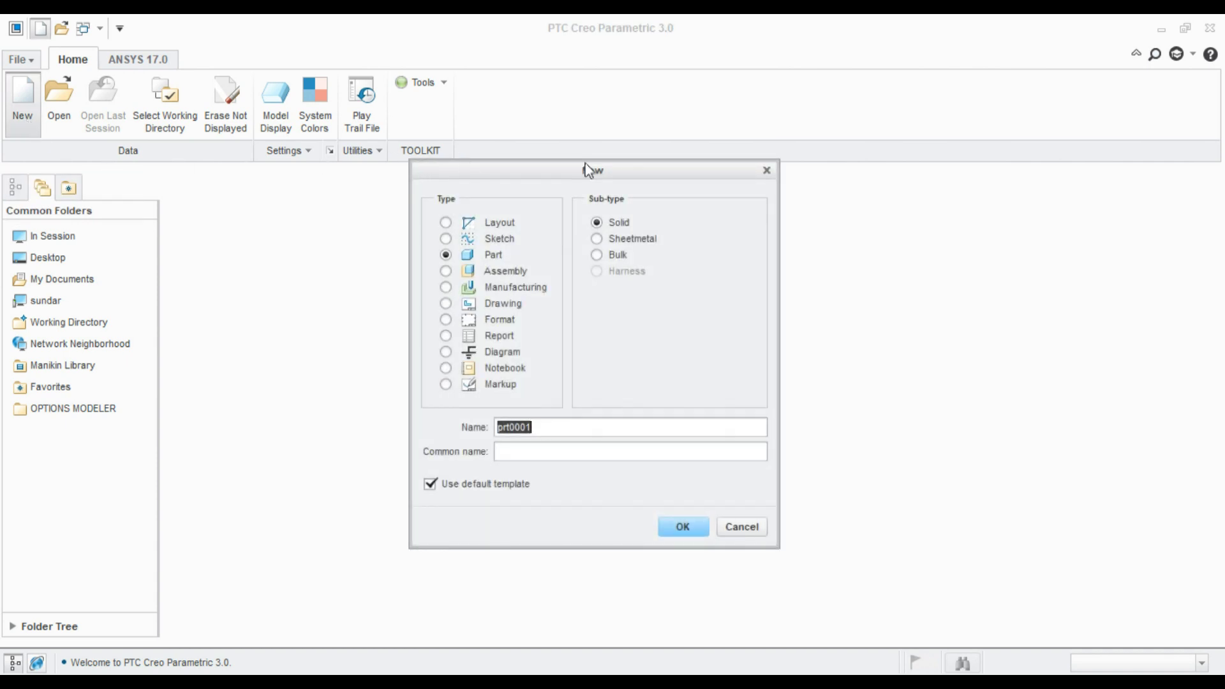
drag(602, 178, 710, 191)
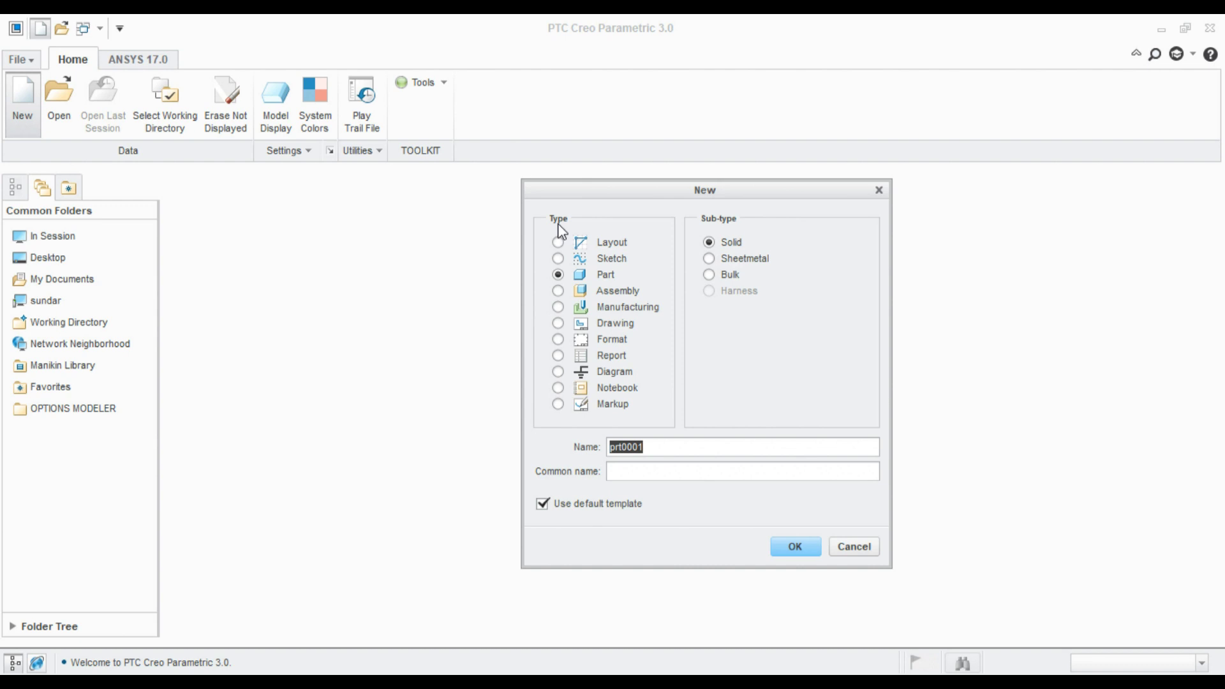
Review the available file types for a new file, going from Assembly through Markup.
mouse_move(542, 223)
mouse_down()
mouse_move(645, 426)
mouse_move(664, 423)
mouse_up()
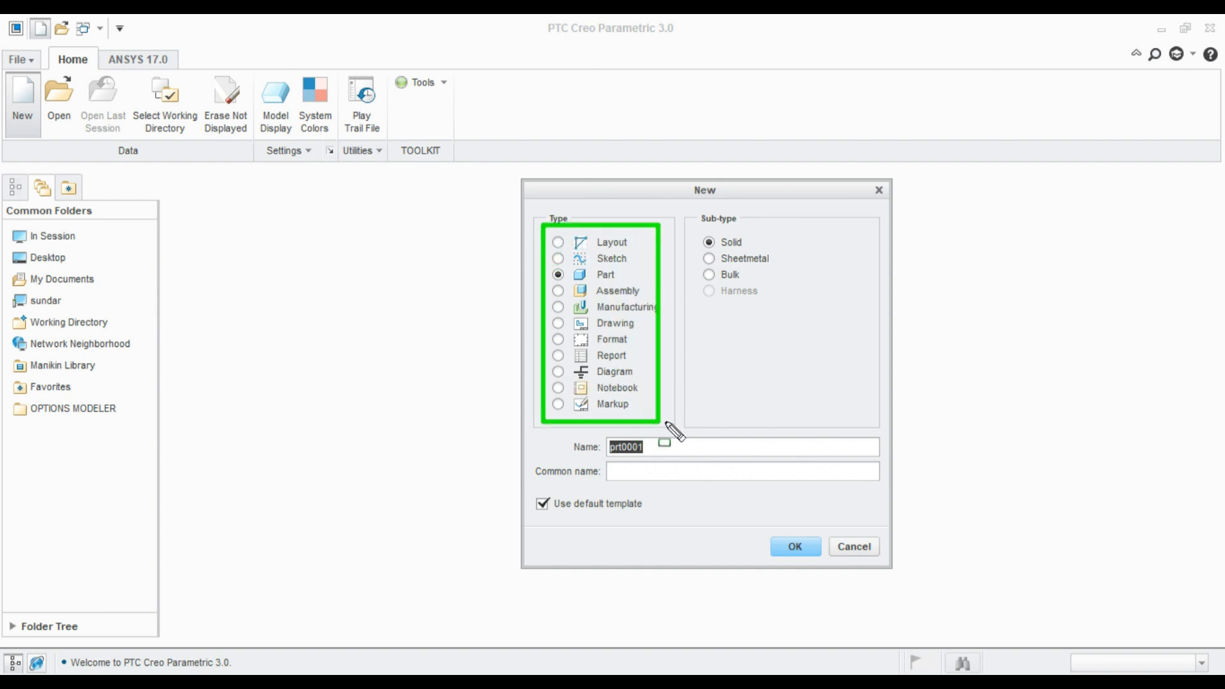
click(607, 289)
click(609, 308)
click(615, 322)
click(614, 339)
click(614, 354)
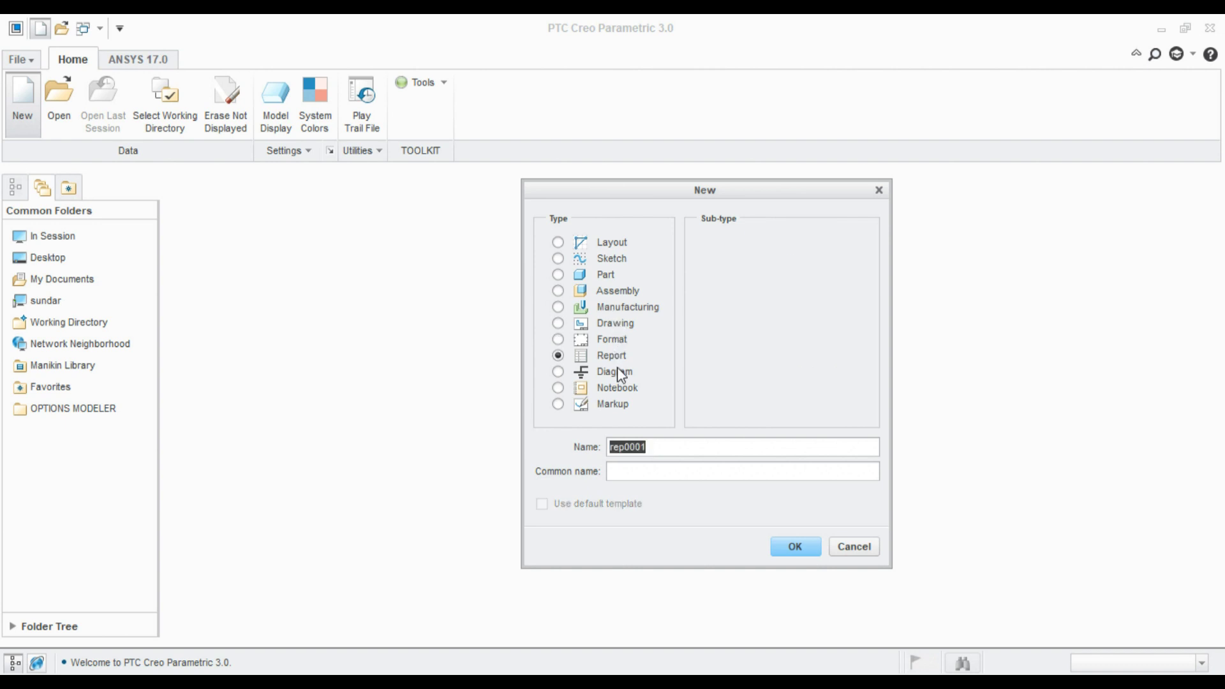
click(617, 371)
click(617, 387)
click(620, 405)
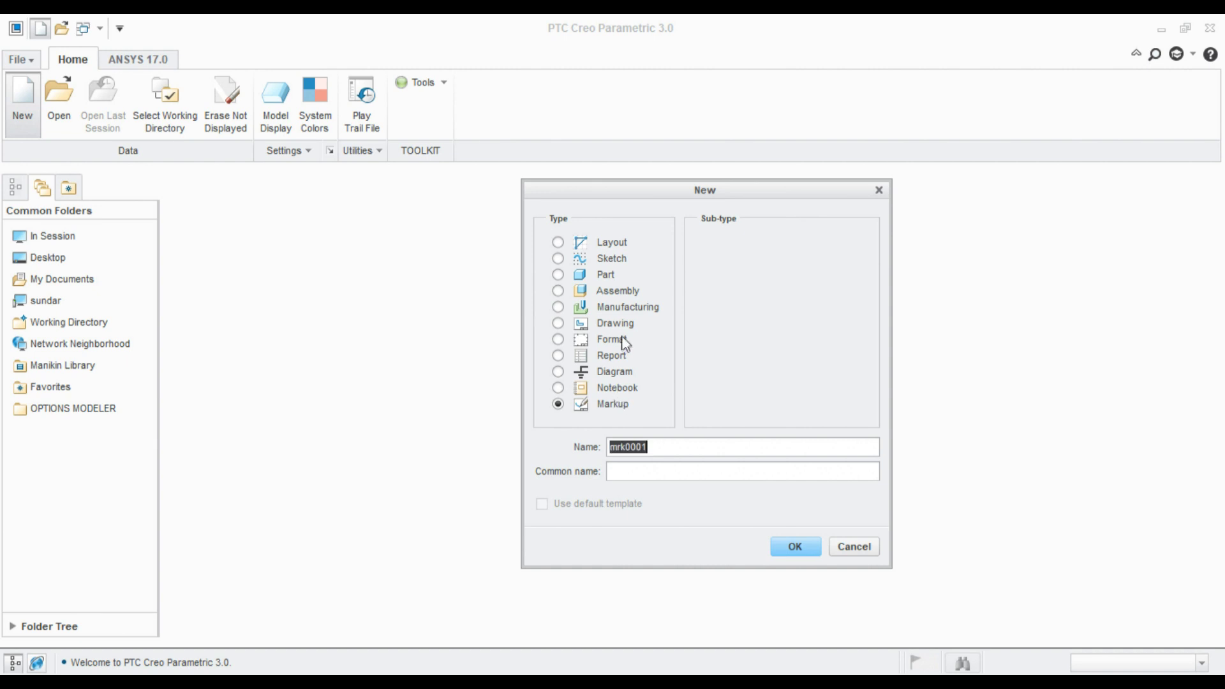
Examine the sub-types offered for the Part type and for the Assembly type.
click(610, 279)
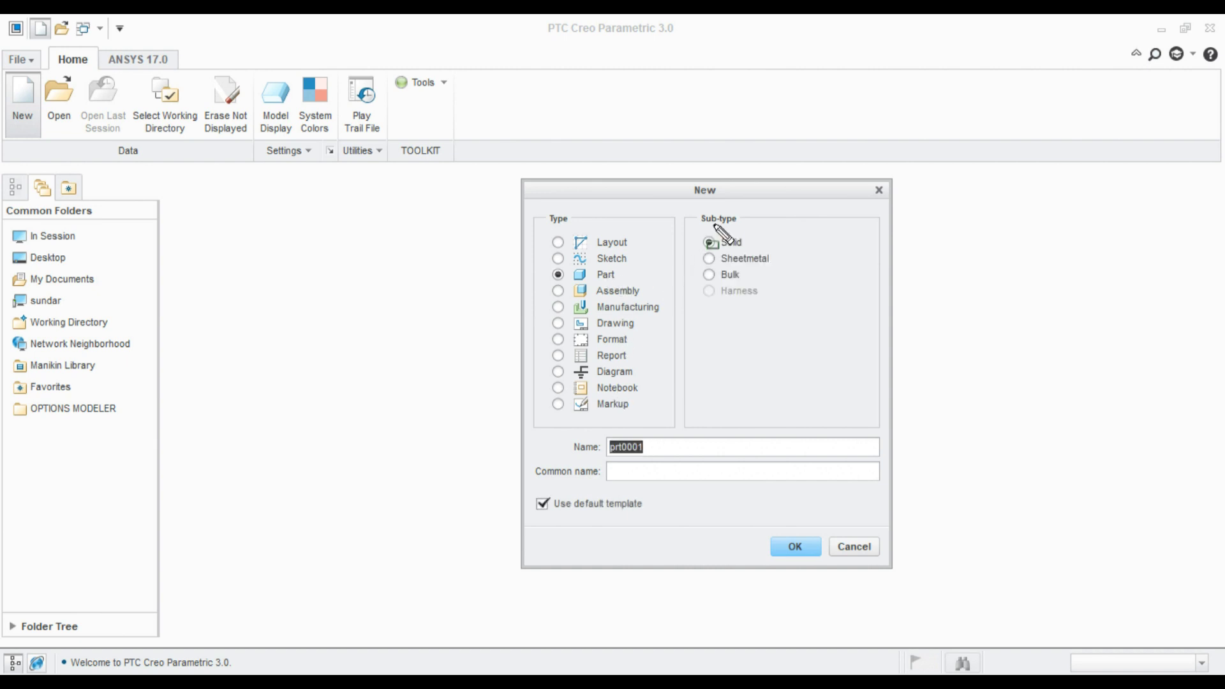
mouse_move(705, 216)
mouse_down()
mouse_move(774, 315)
mouse_move(817, 311)
mouse_up()
key(Escape)
click(623, 291)
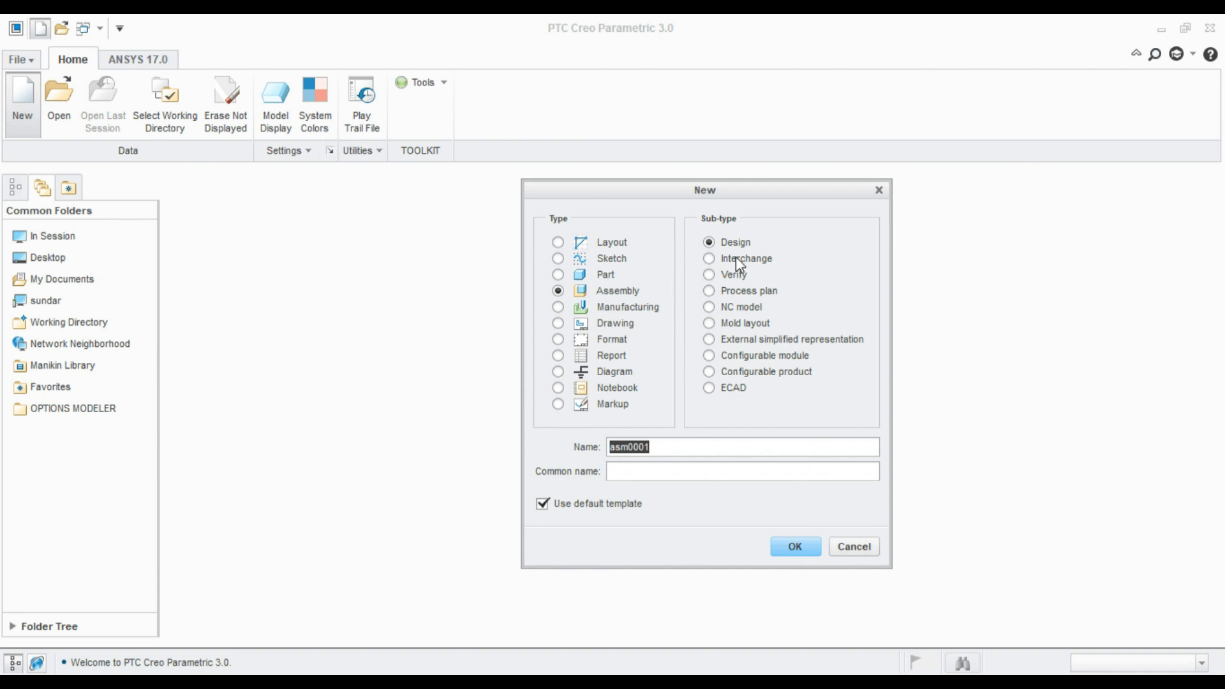
mouse_move(703, 233)
mouse_down()
mouse_move(853, 426)
mouse_move(881, 421)
mouse_up()
key(Escape)
drag(744, 196, 740, 188)
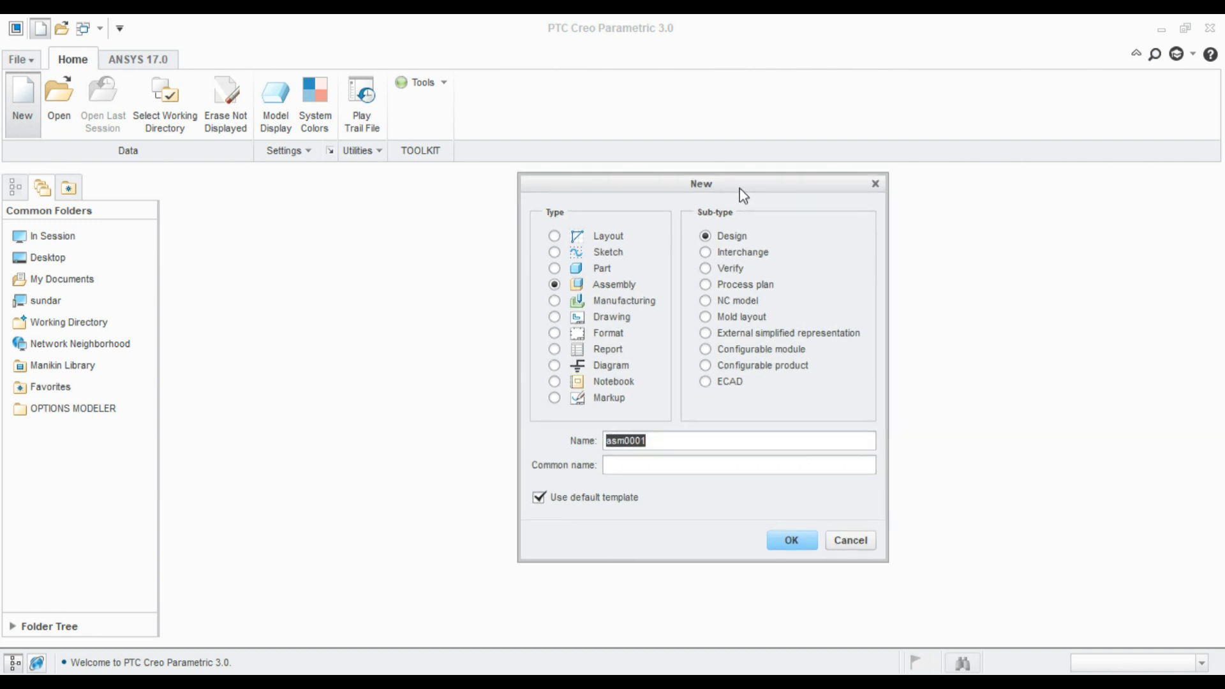
Choose the Part type with the Solid sub-type and try to name the file "cylinderical block".
click(597, 268)
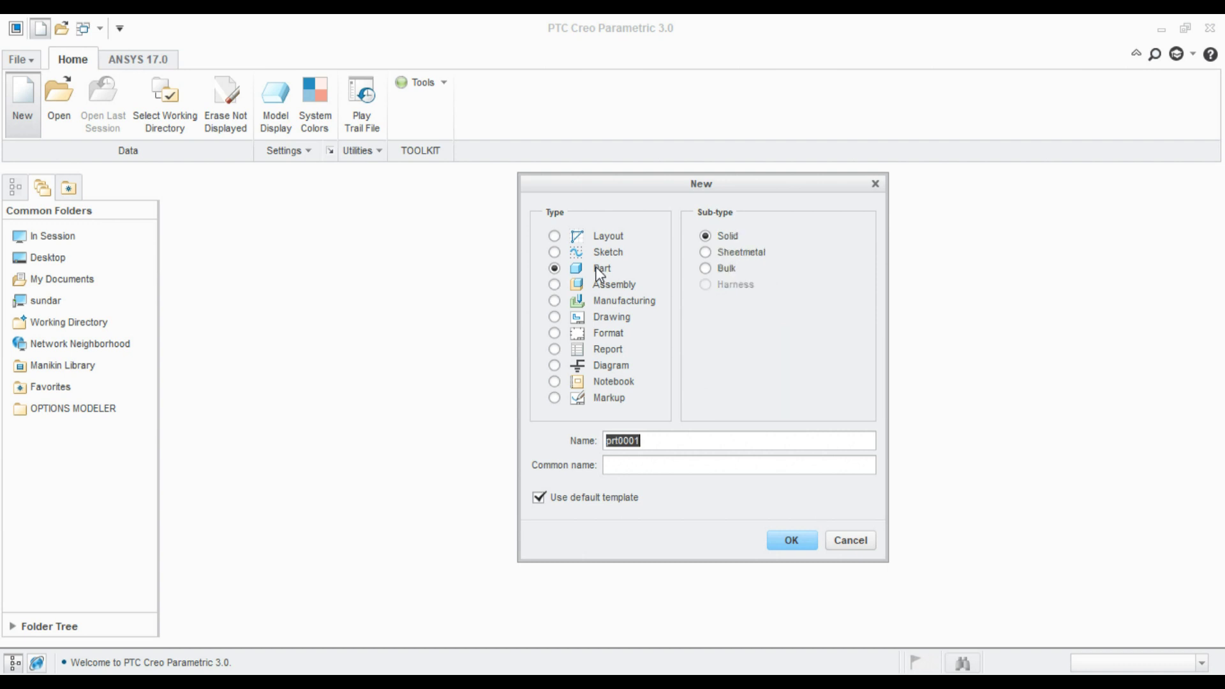
click(659, 446)
drag(664, 449, 590, 449)
text(cylinderical block)
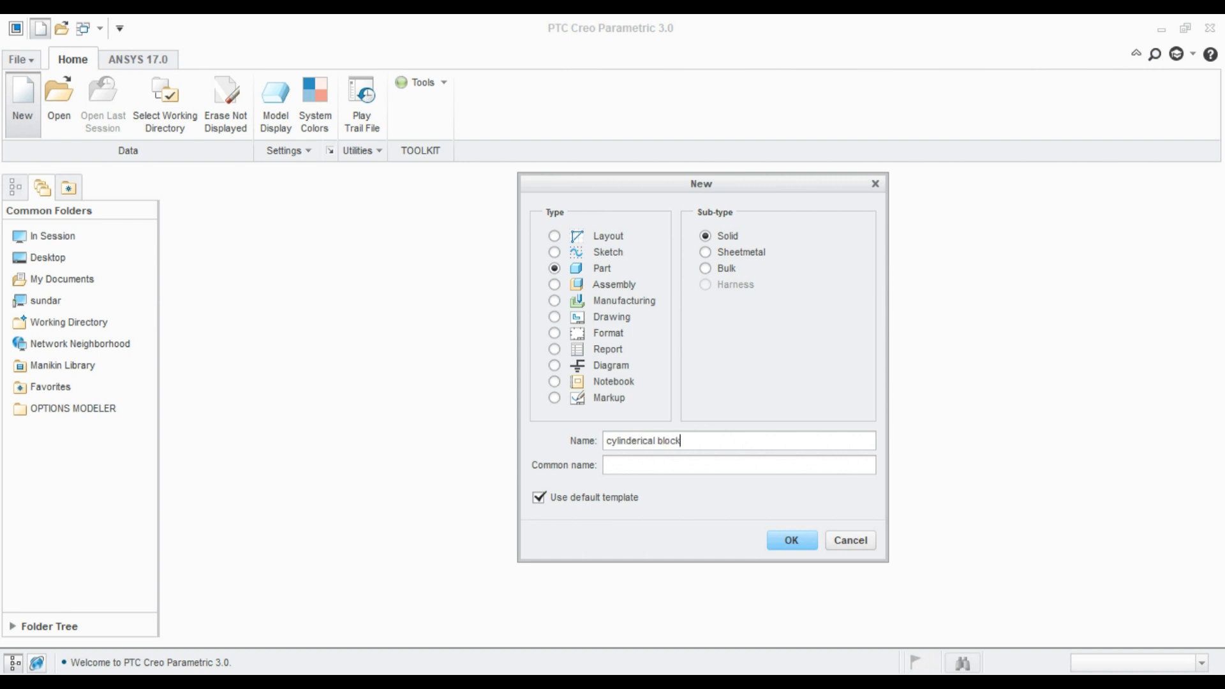
key(Return)
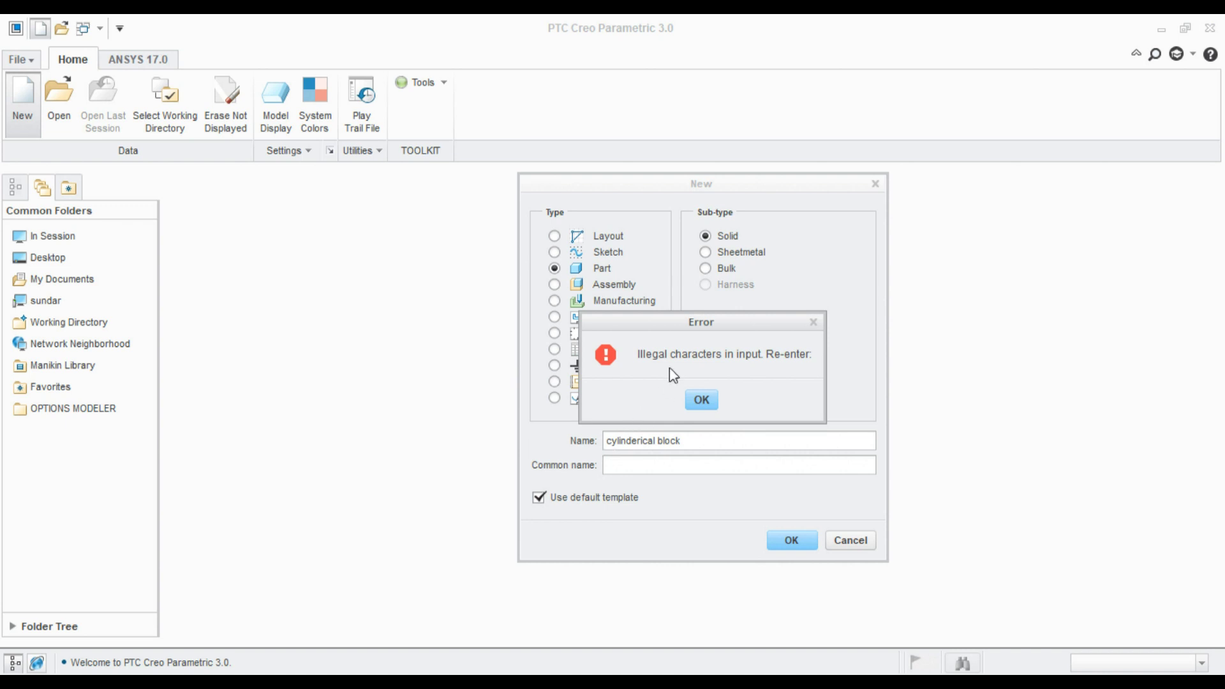
Dismiss the error and correct the part name to cylinderical_block, using an underscore instead of the space.
drag(733, 324, 793, 326)
click(772, 404)
key(Left)
key(Left)
key(Left)
key(Left)
key(Left)
key(BackSpace)
text(_)
key(Return)
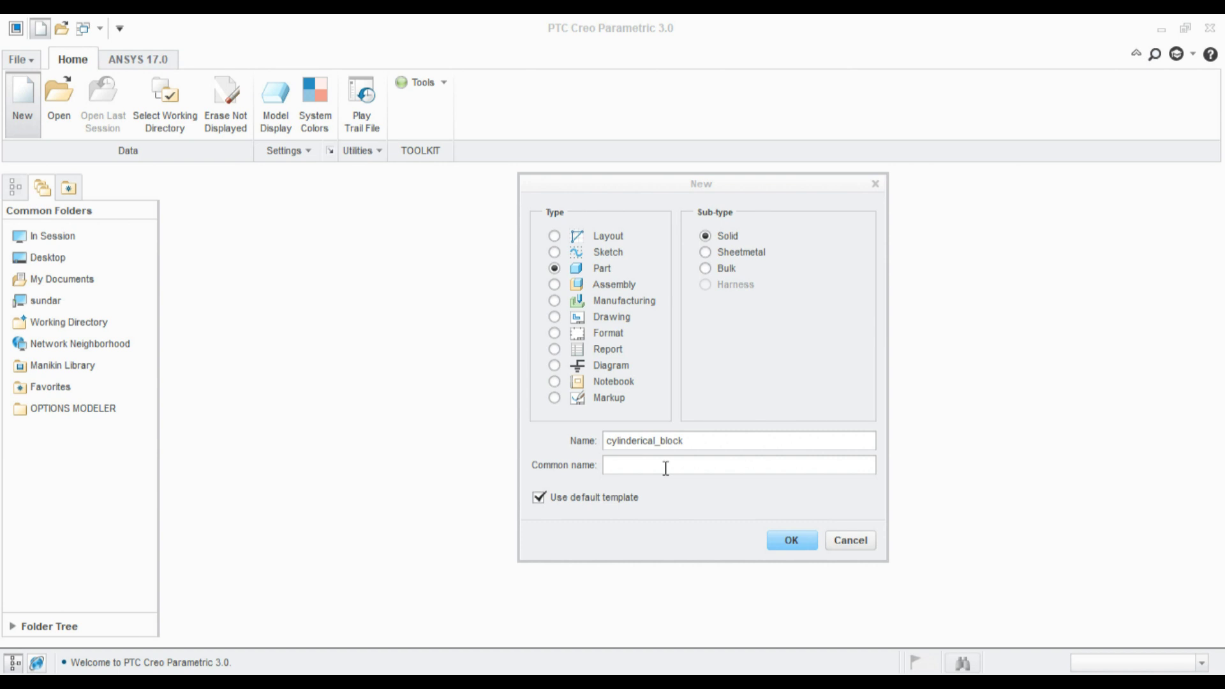
Enter "ylinderical block" as the part's common name.
click(691, 471)
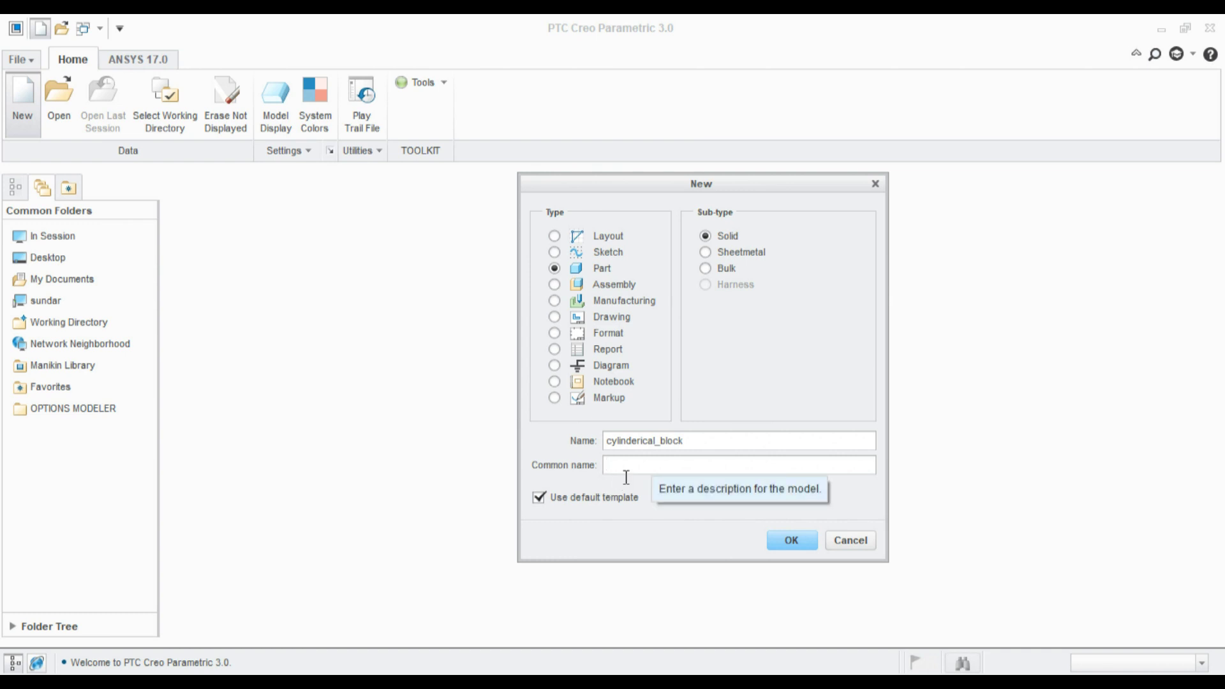
text(c)
key(BackSpace)
text(ylinderical)
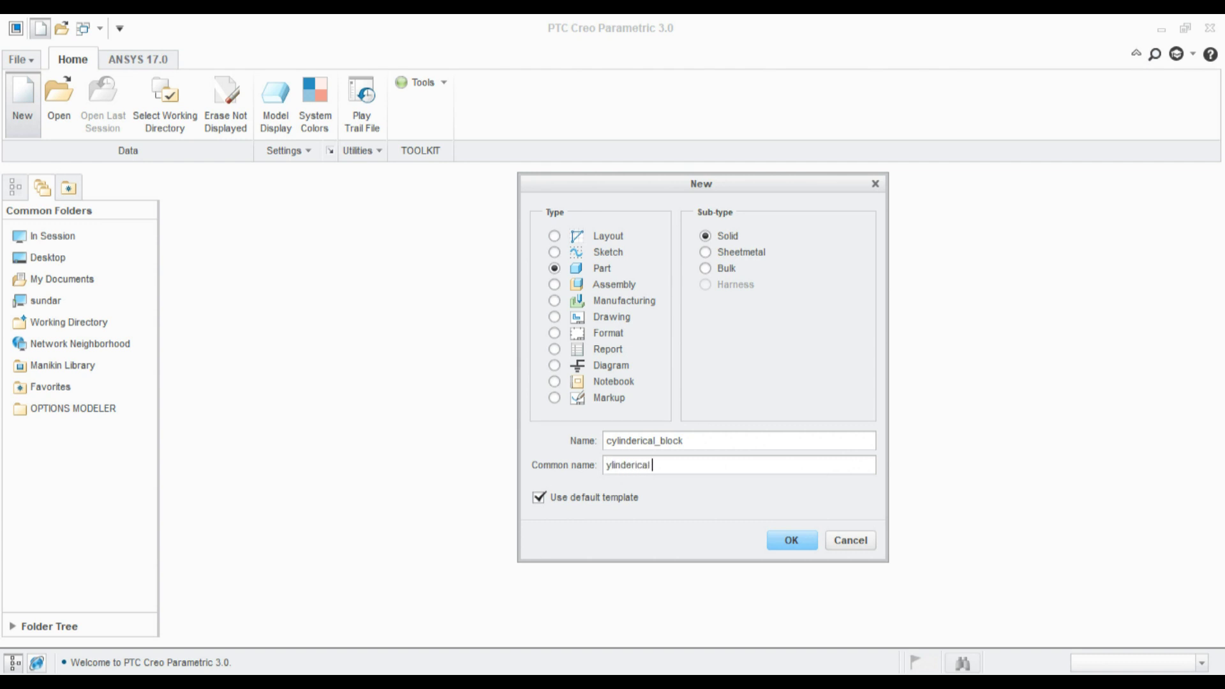
text( block)
Proceed without the default template and select the inlbs_part_solid template for the new part.
click(540, 506)
click(791, 540)
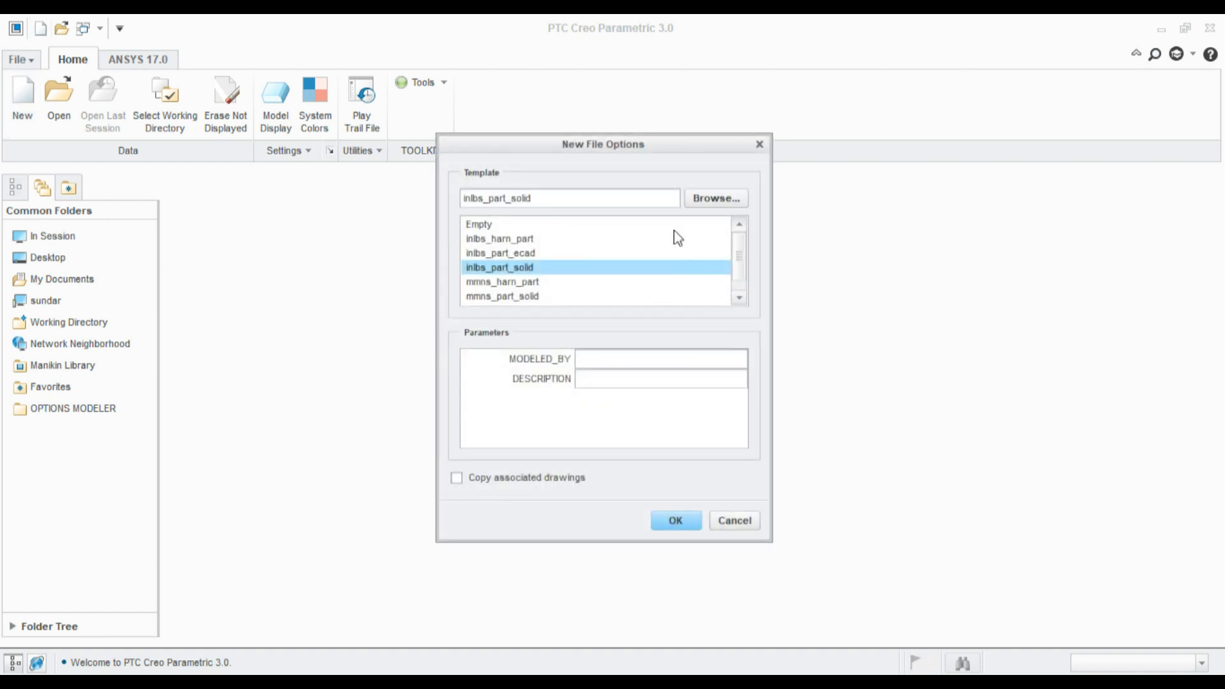
drag(624, 166, 745, 198)
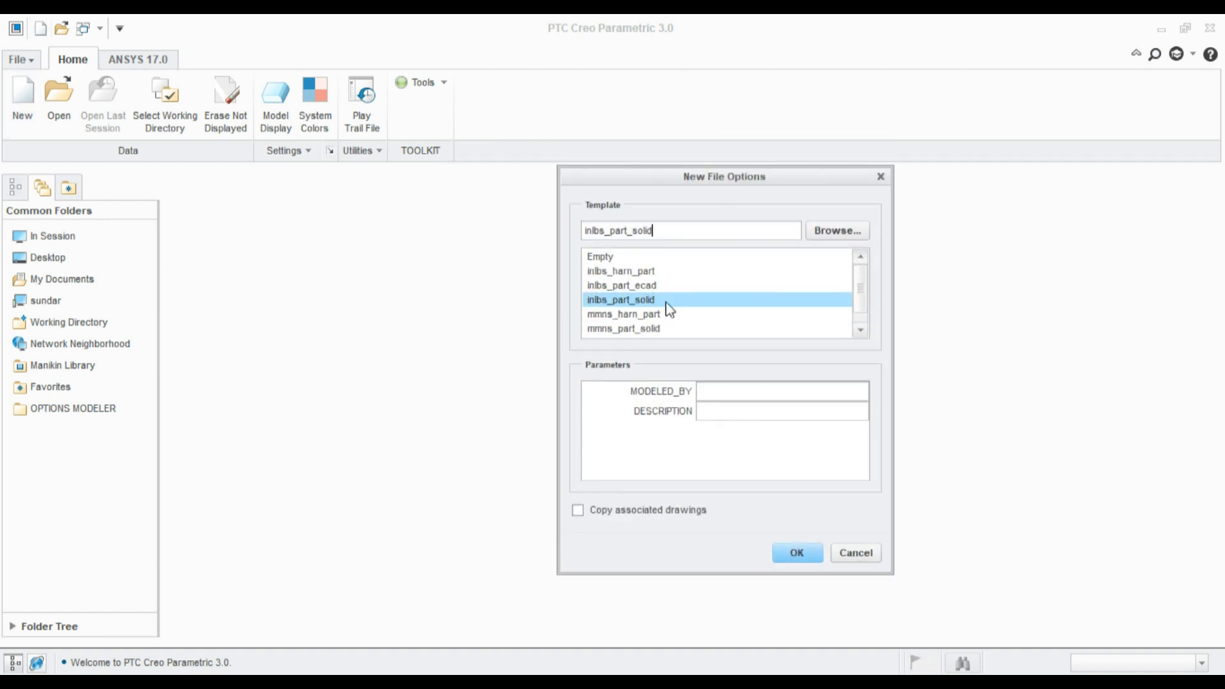
click(625, 299)
Fill in the modeler's name and the description "tutorial" as parameters, and create the part.
click(722, 401)
text(sundar)
click(723, 403)
text(tutorial)
click(600, 516)
click(818, 558)
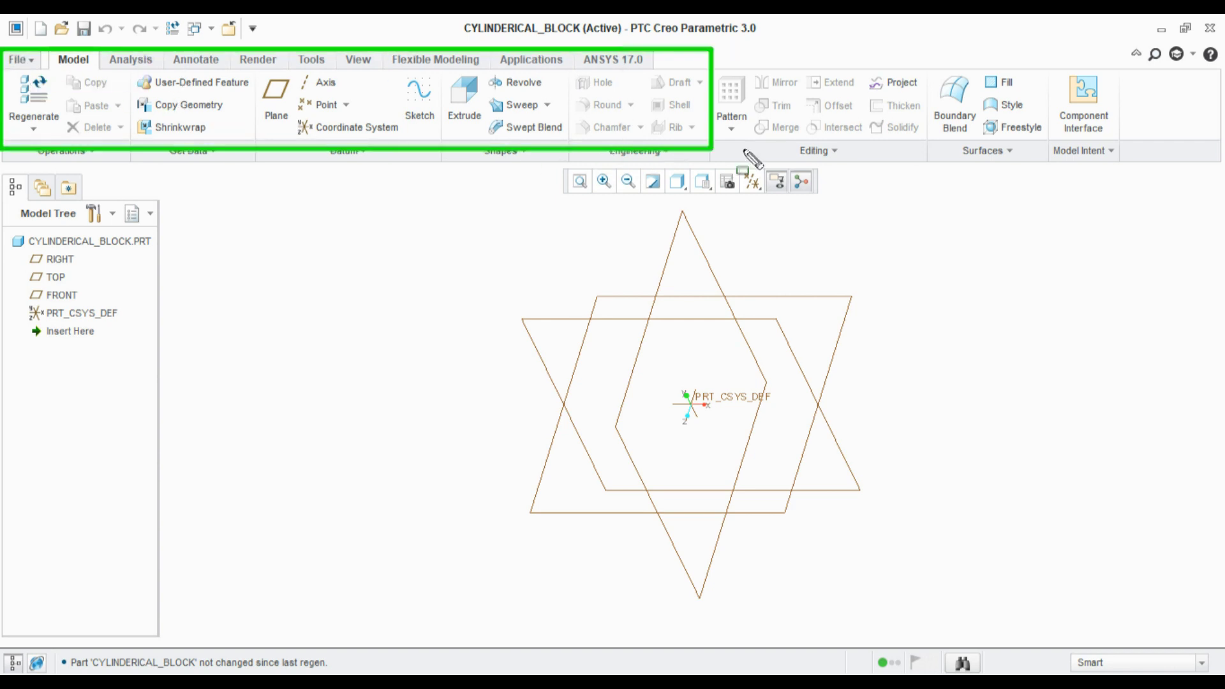
drag(807, 158, 1159, 169)
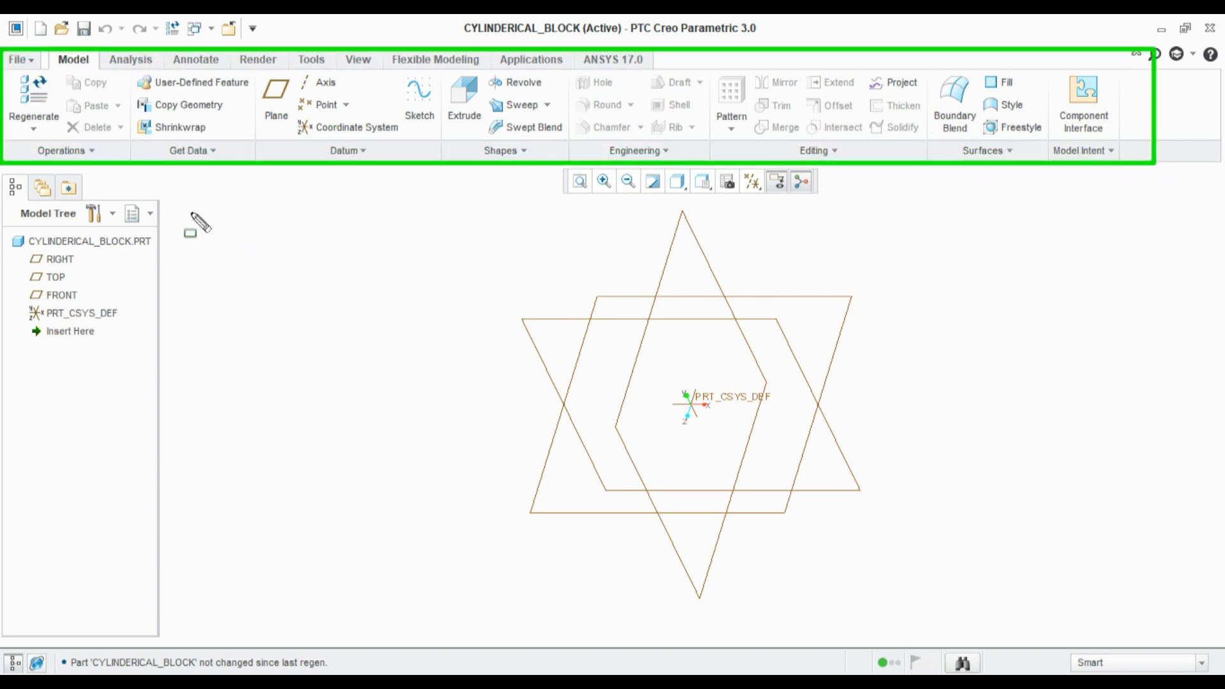
mouse_move(3, 177)
mouse_down()
mouse_move(164, 561)
mouse_move(173, 645)
mouse_up()
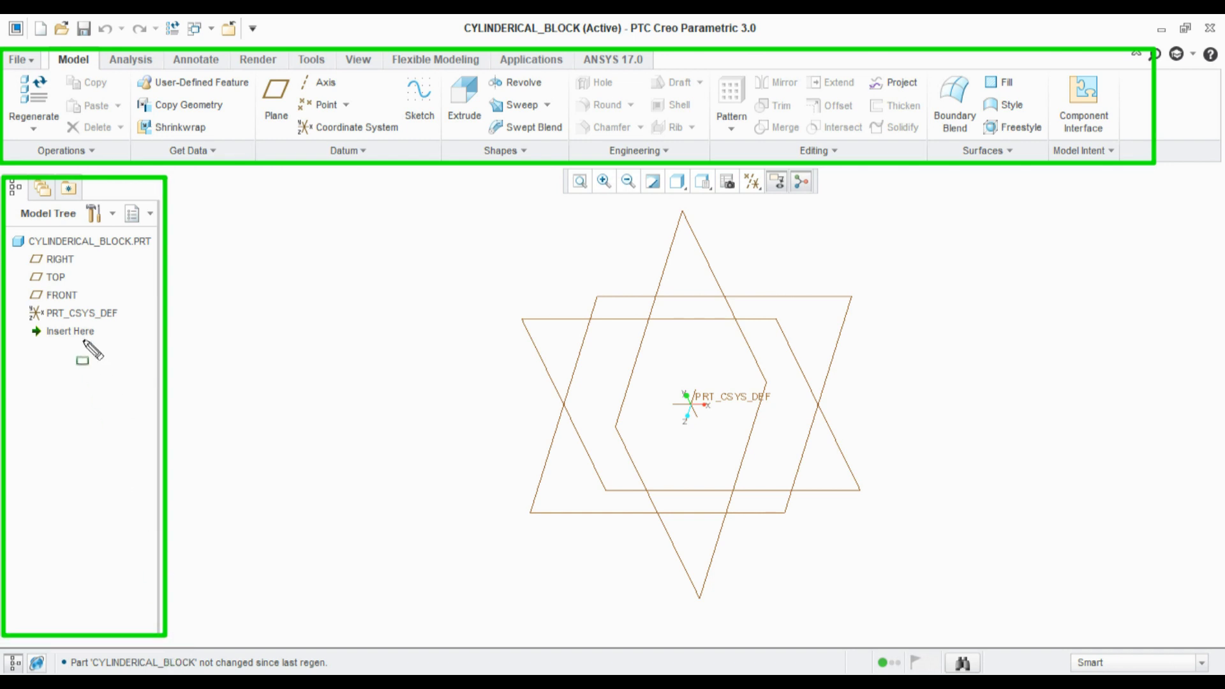
key(Escape)
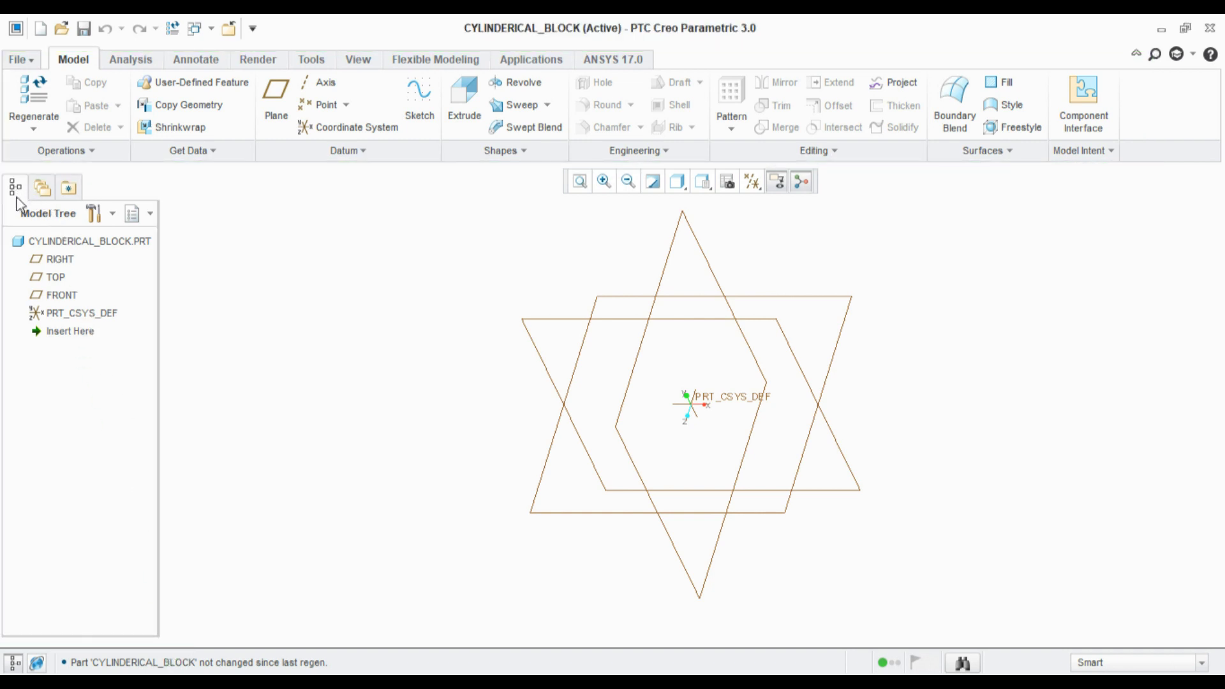
View the common folders and personal favorites, and toggle the navigator and embedded browser displays to examine them.
click(43, 190)
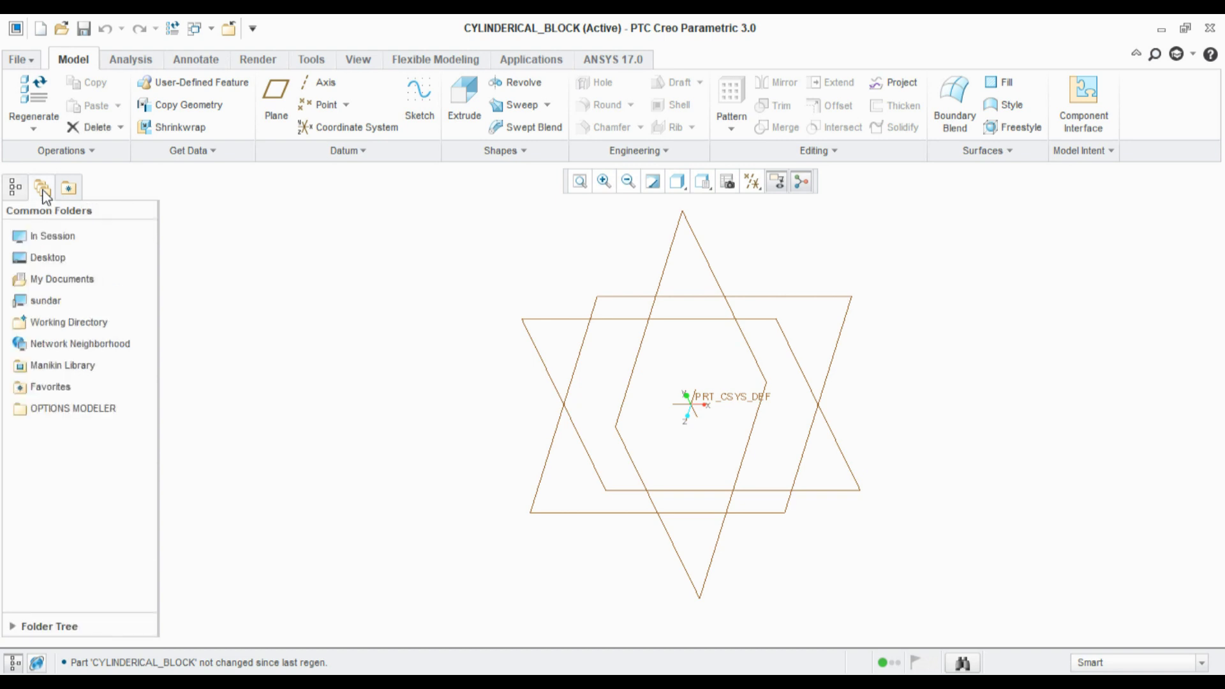
click(75, 193)
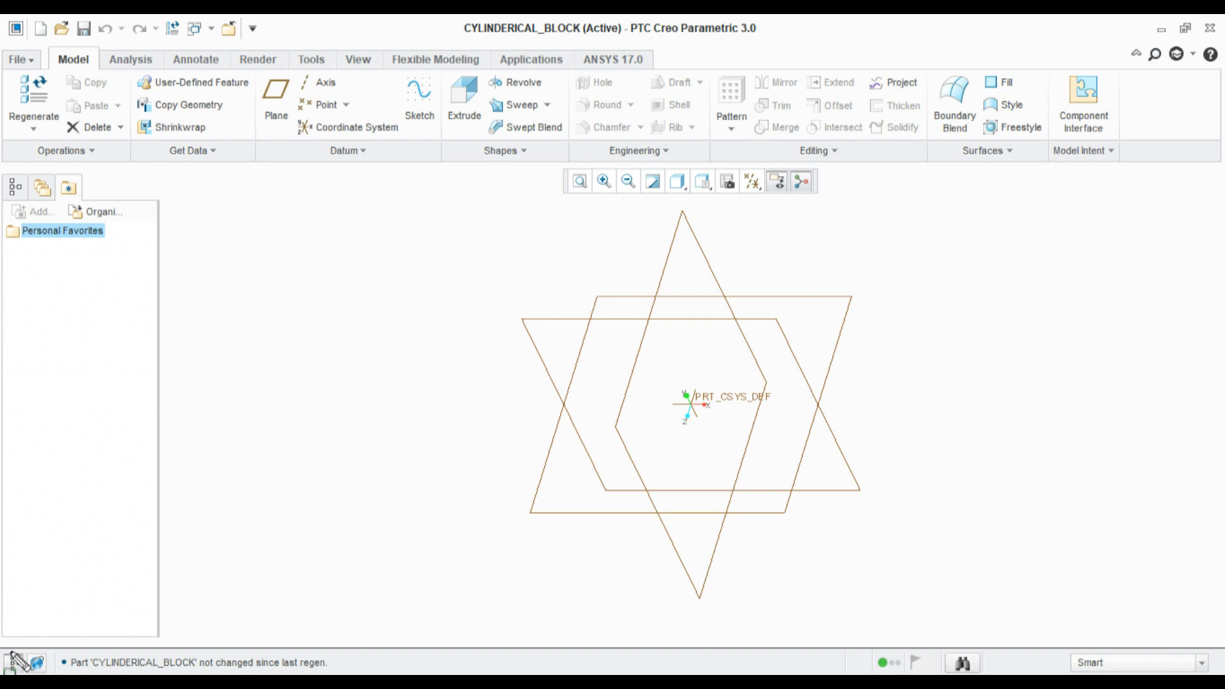
mouse_move(3, 648)
mouse_down()
mouse_move(396, 670)
mouse_move(1222, 671)
mouse_up()
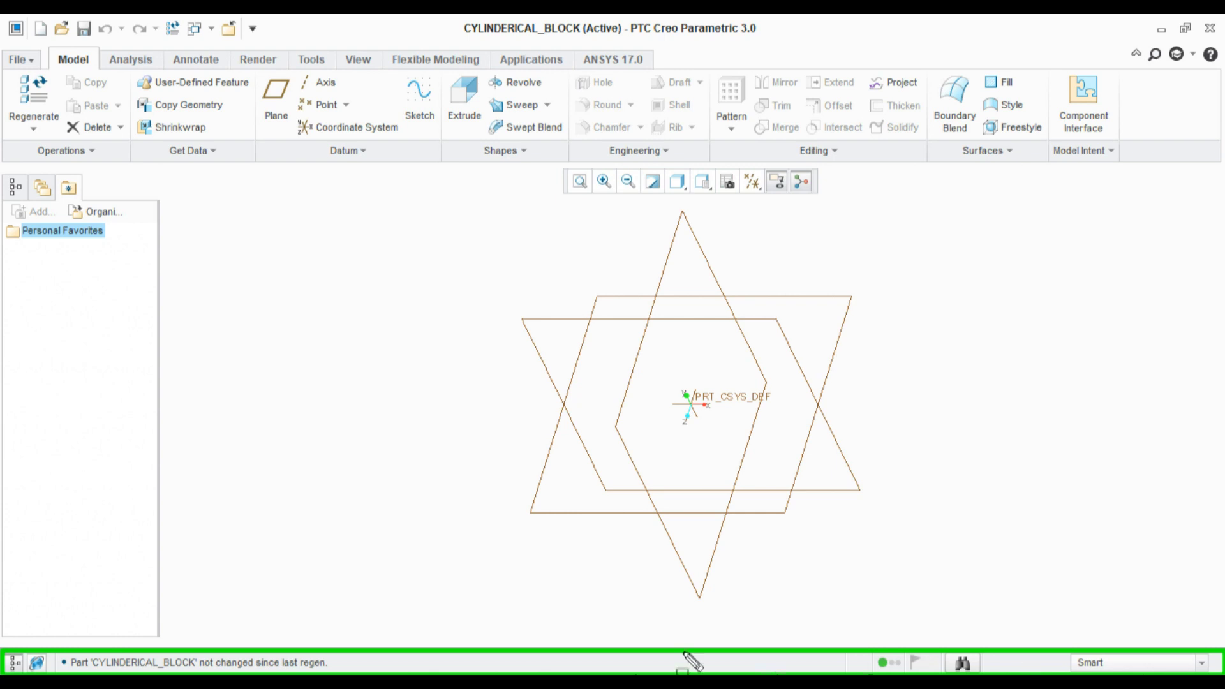
key(Escape)
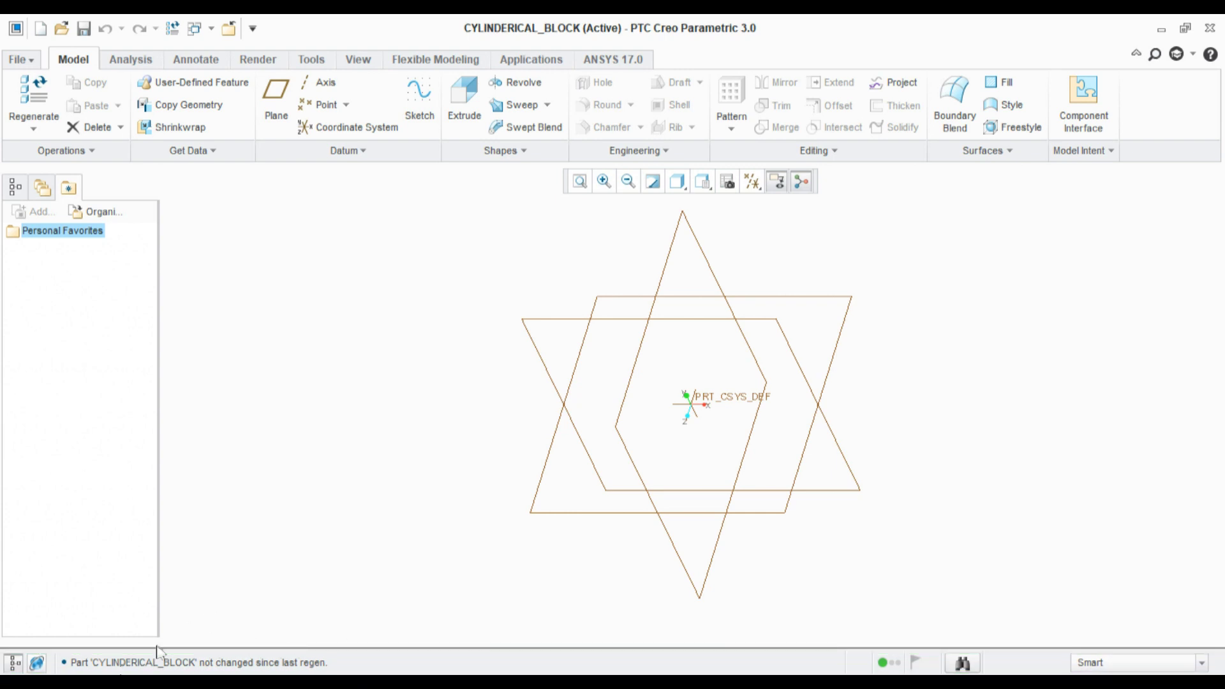
click(14, 663)
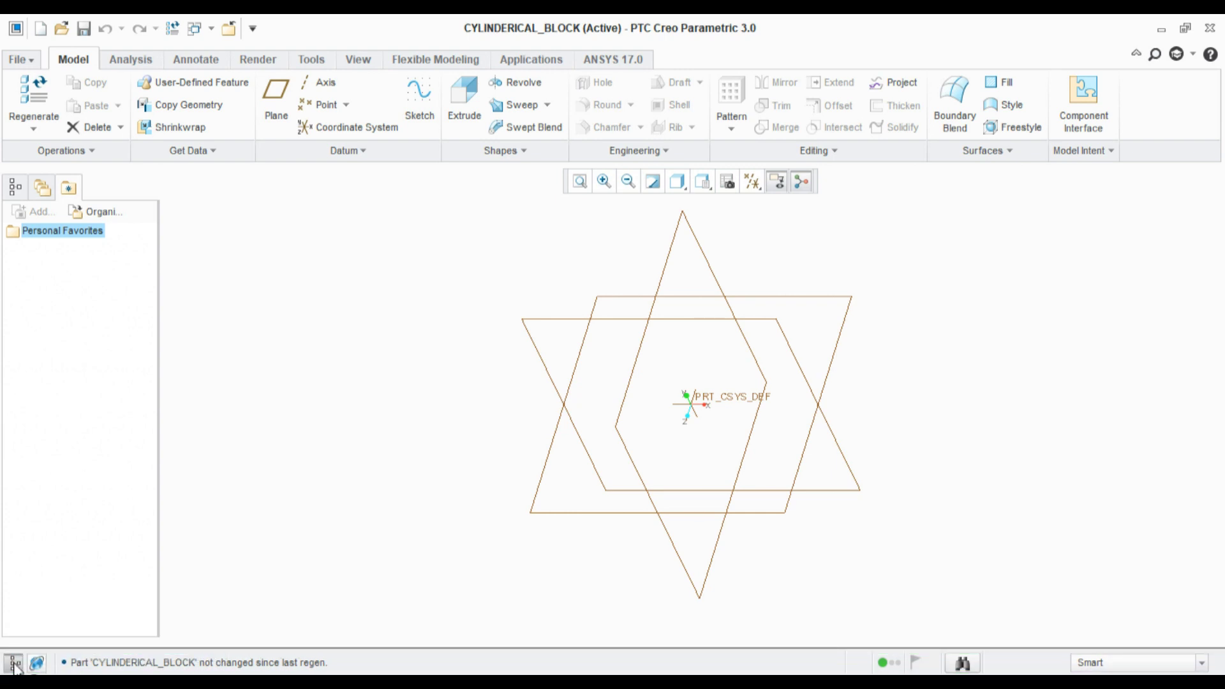
click(14, 663)
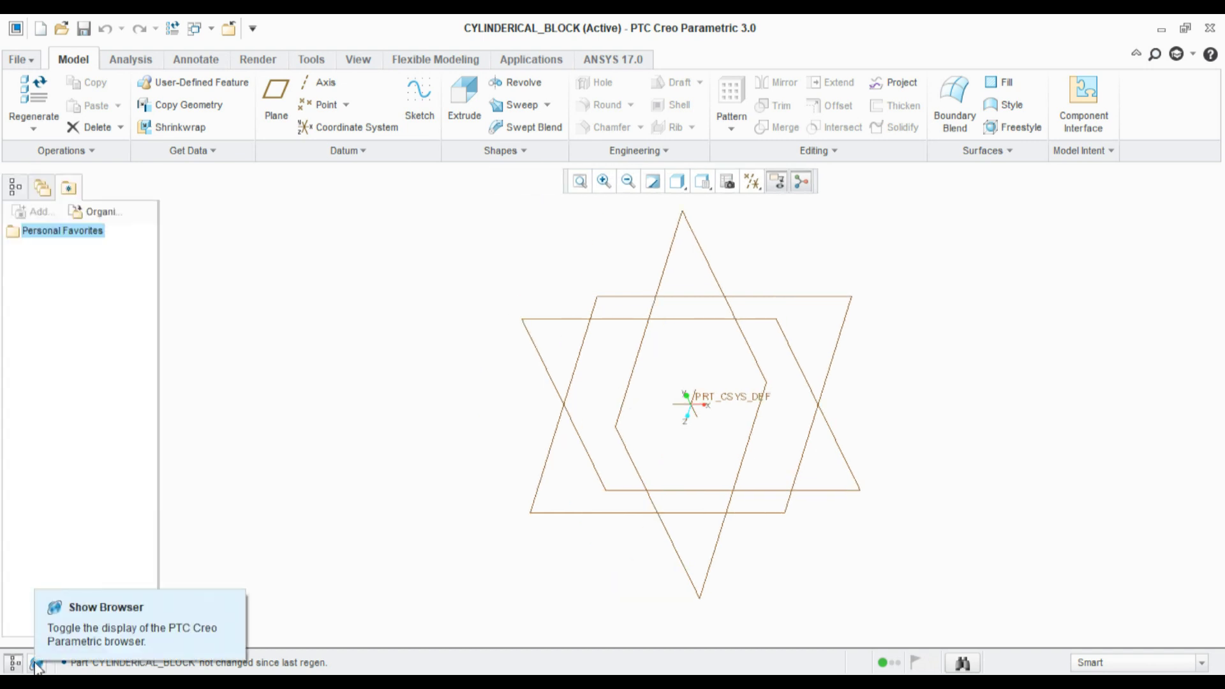
click(37, 665)
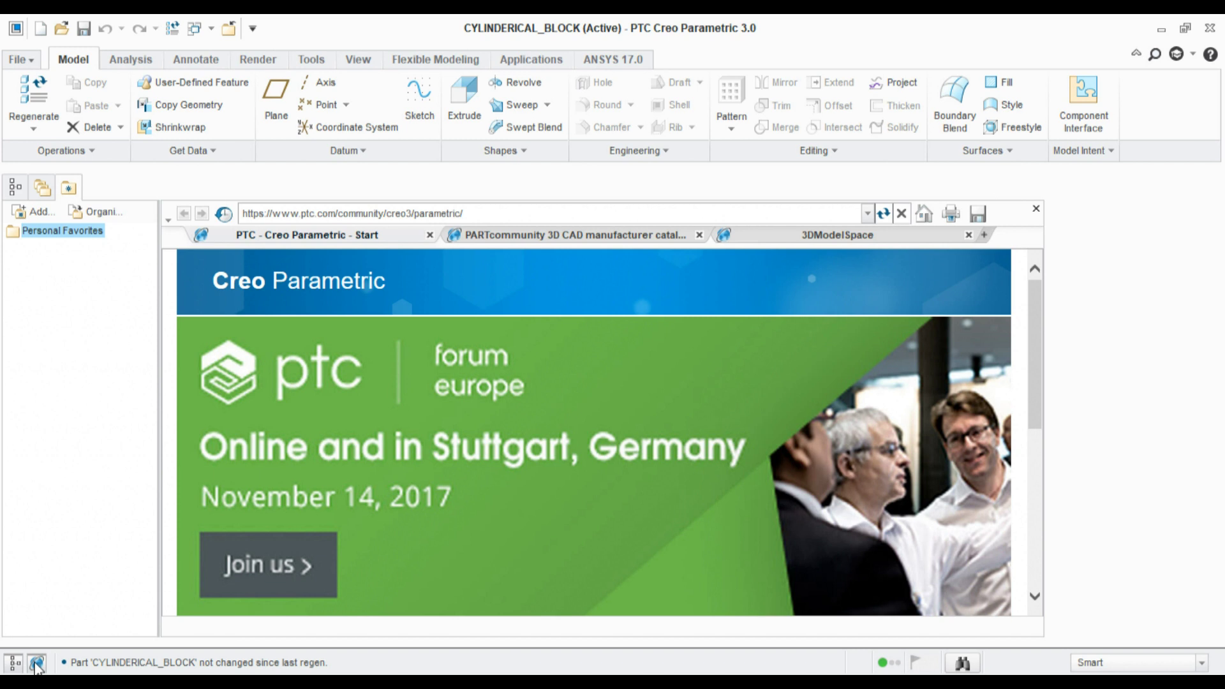
click(36, 664)
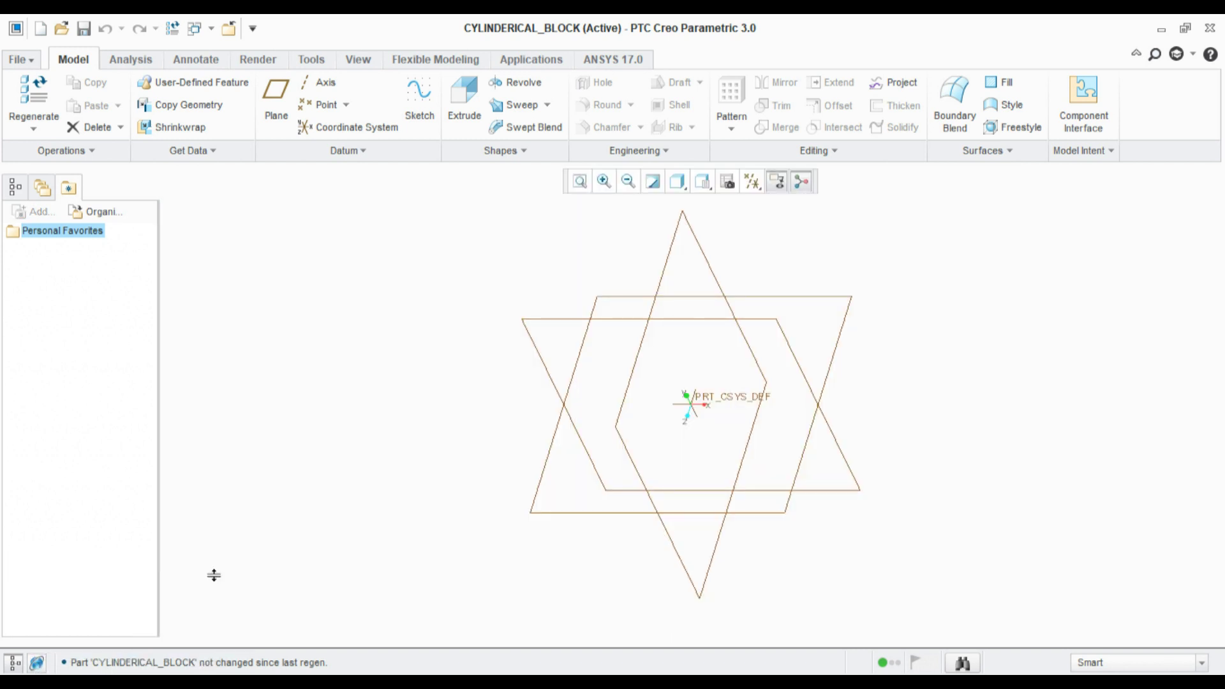
Enlarge the message area to show several log lines and select the logged messages.
drag(214, 575, 214, 560)
drag(373, 625, 78, 559)
click(360, 617)
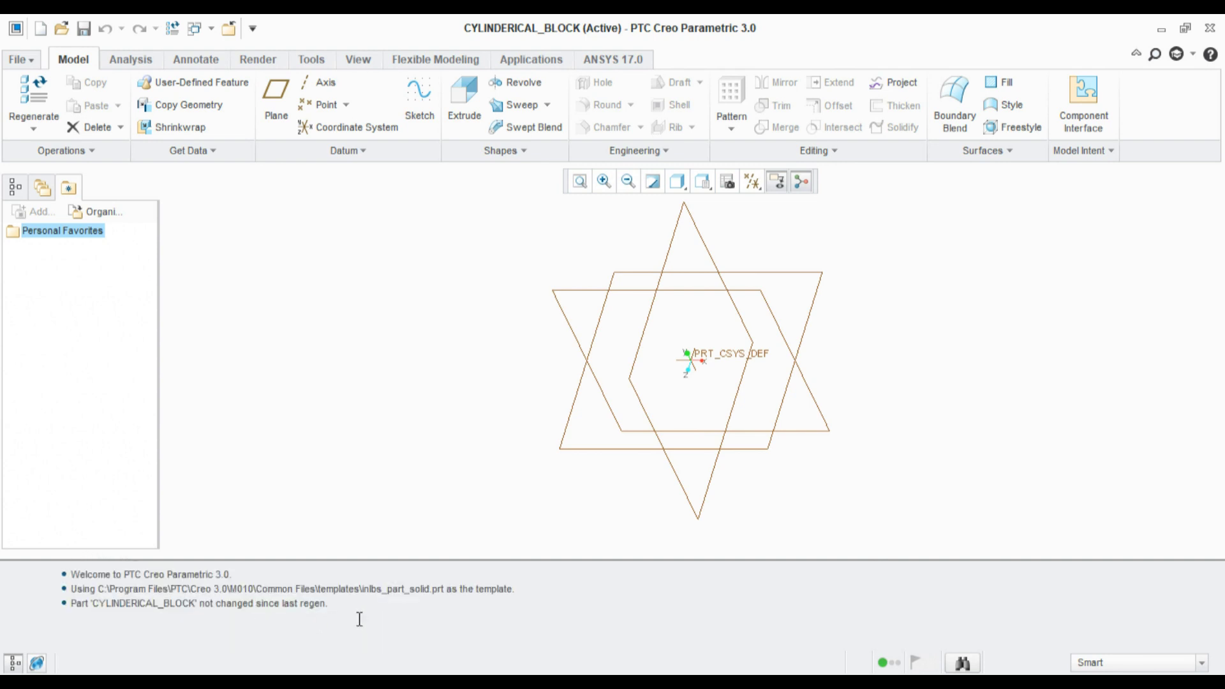
drag(344, 620, 57, 568)
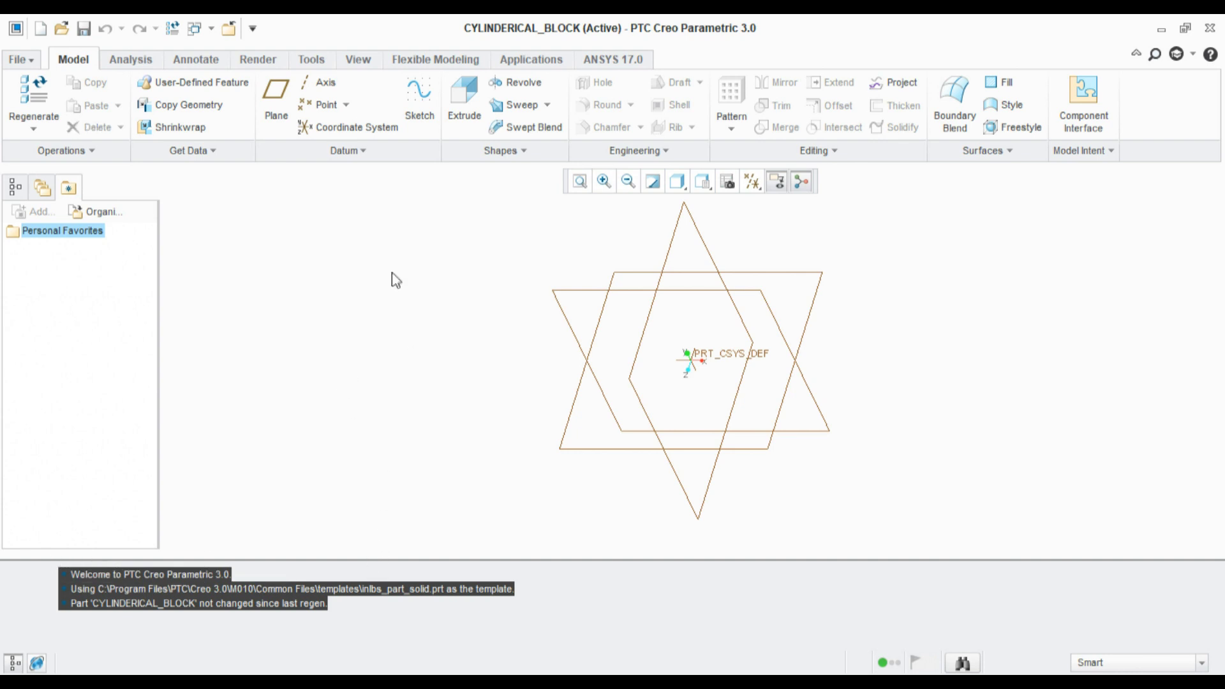
Start an Extrude feature on the FRONT plane and sketch a circle centered on the origin as its section.
click(469, 115)
click(17, 190)
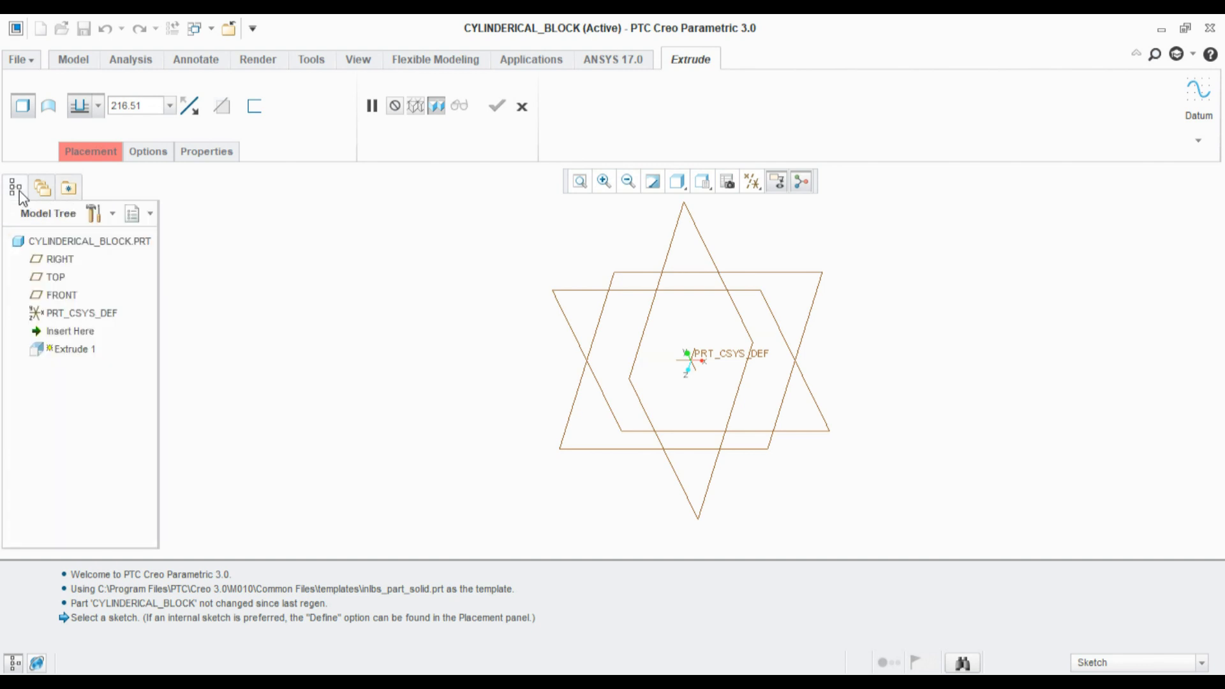
click(61, 295)
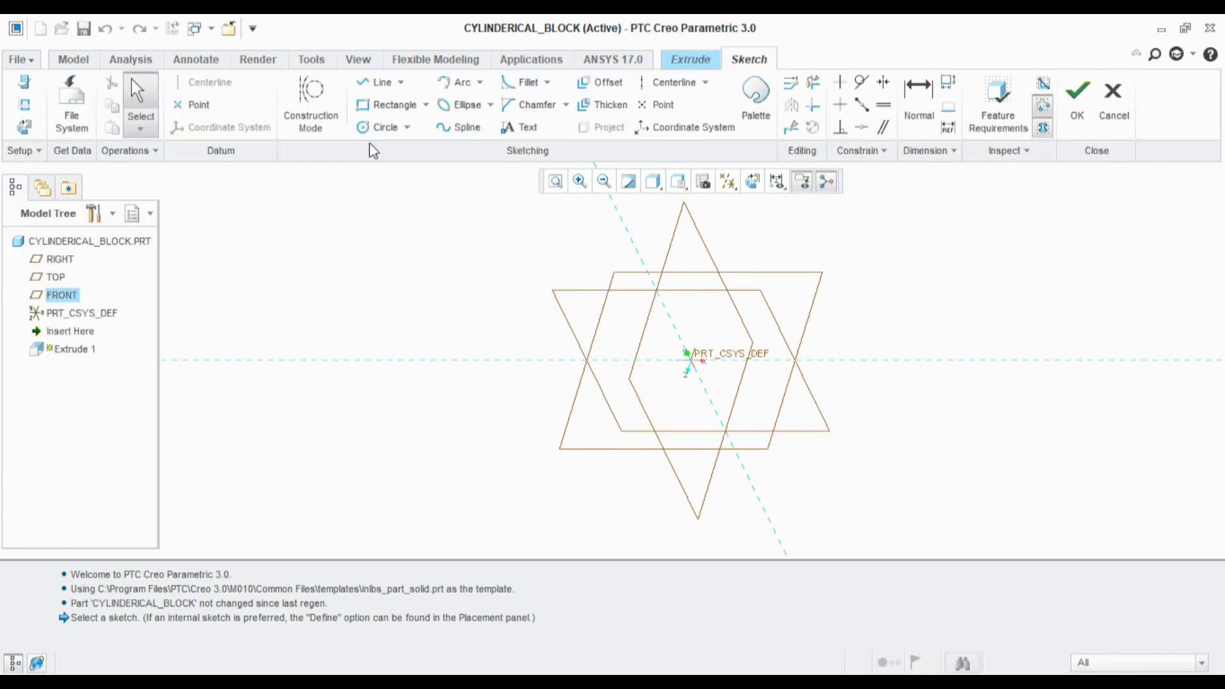
click(375, 127)
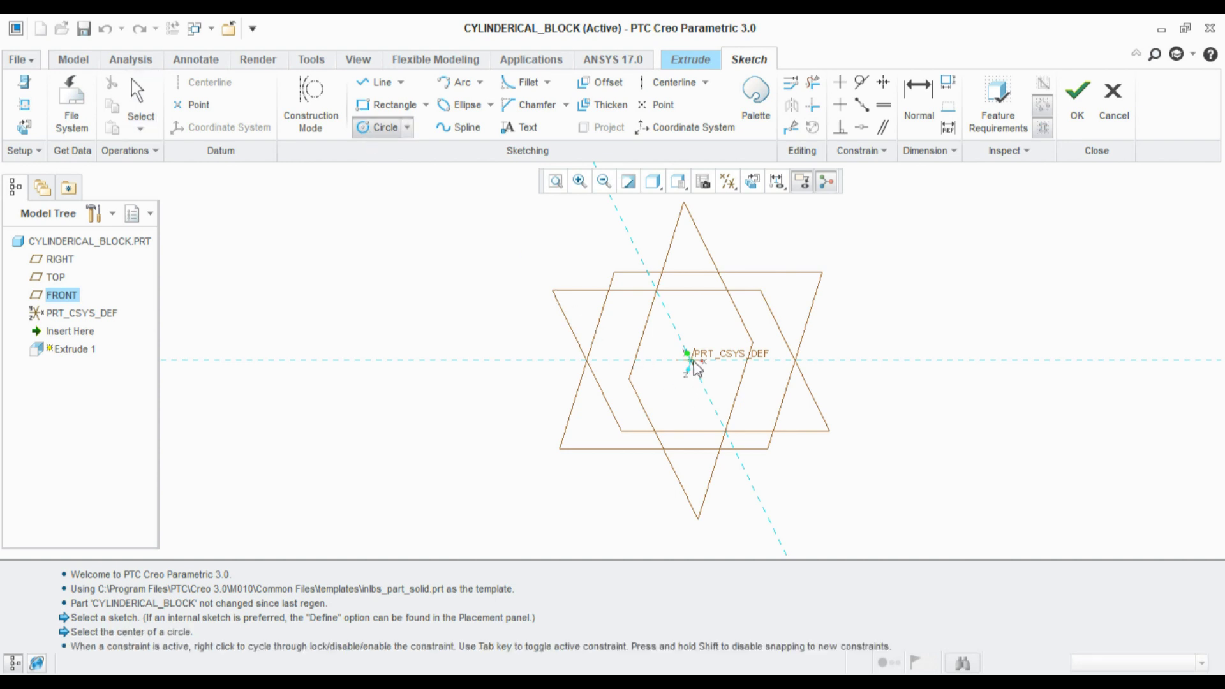
click(691, 360)
click(737, 378)
middle_click(932, 287)
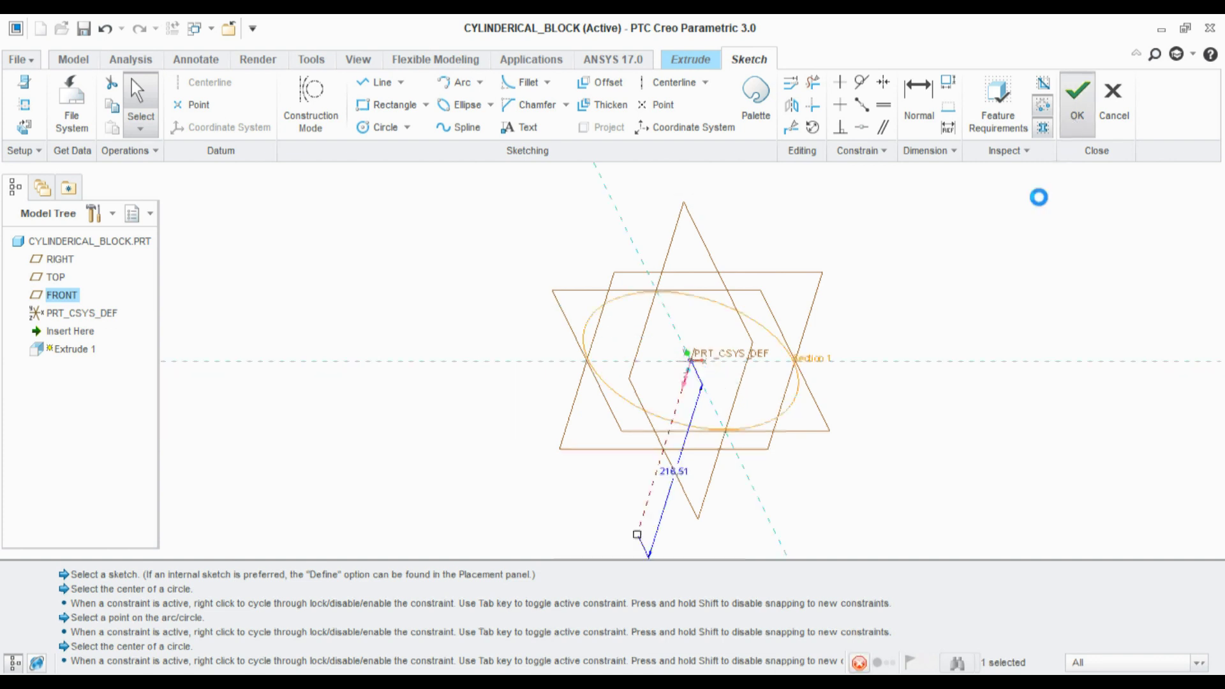
Finish the circle sketch and extrude it to a depth of 200 to complete the cylinder.
click(1071, 119)
click(163, 113)
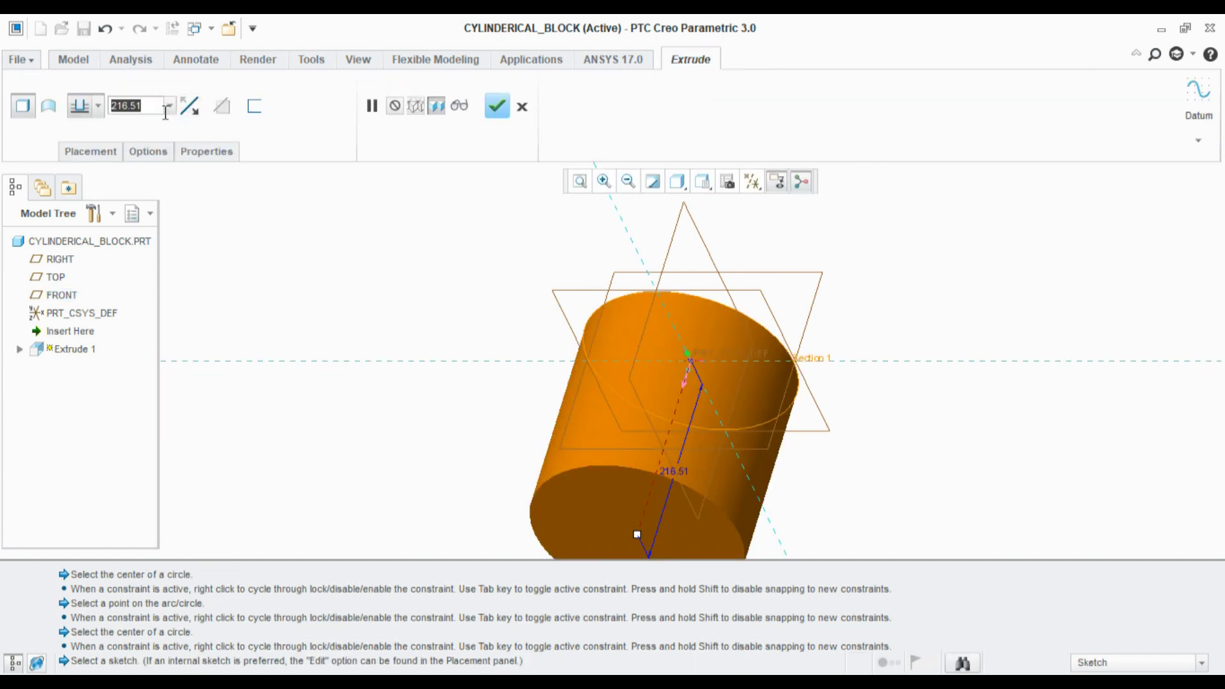
text(200)
key(Return)
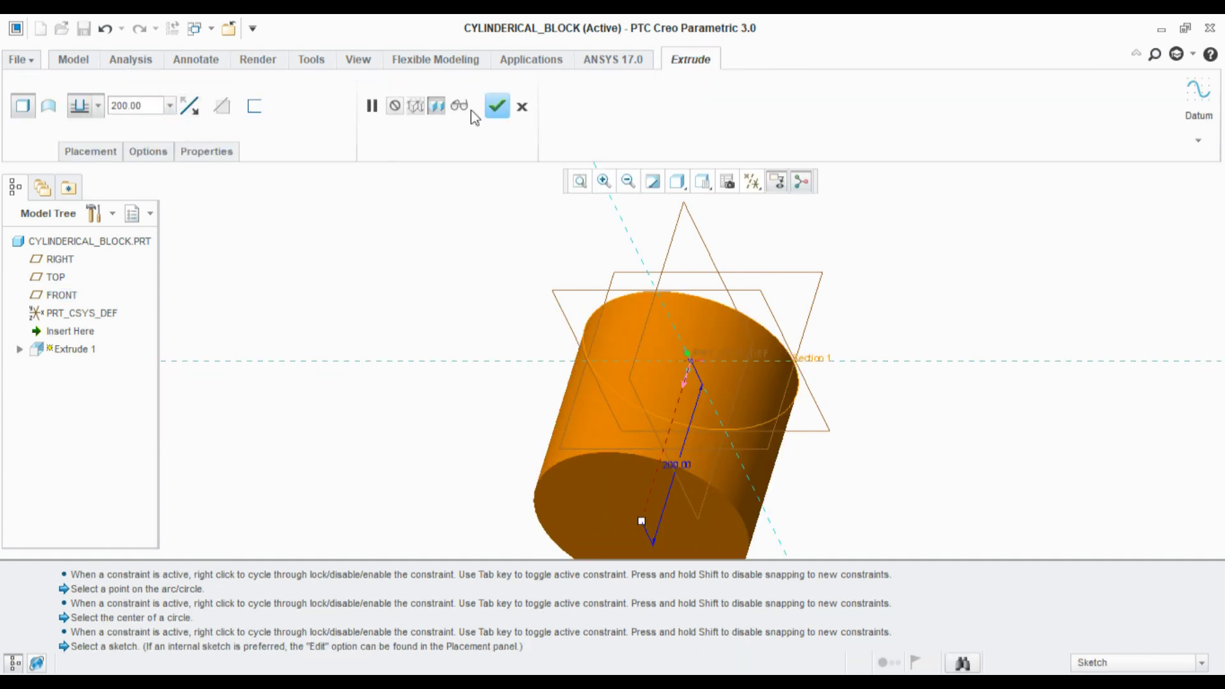
click(497, 106)
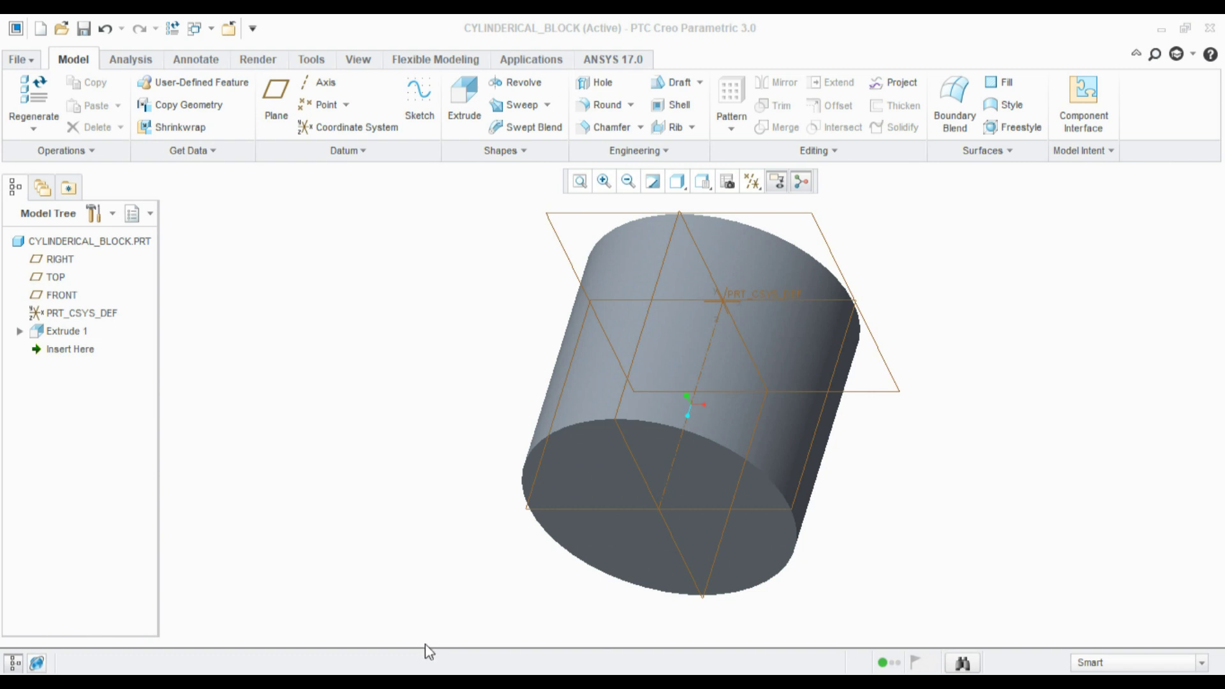
Enlarge the message log to review and select its lines, and shrink it back to a single line.
click(427, 664)
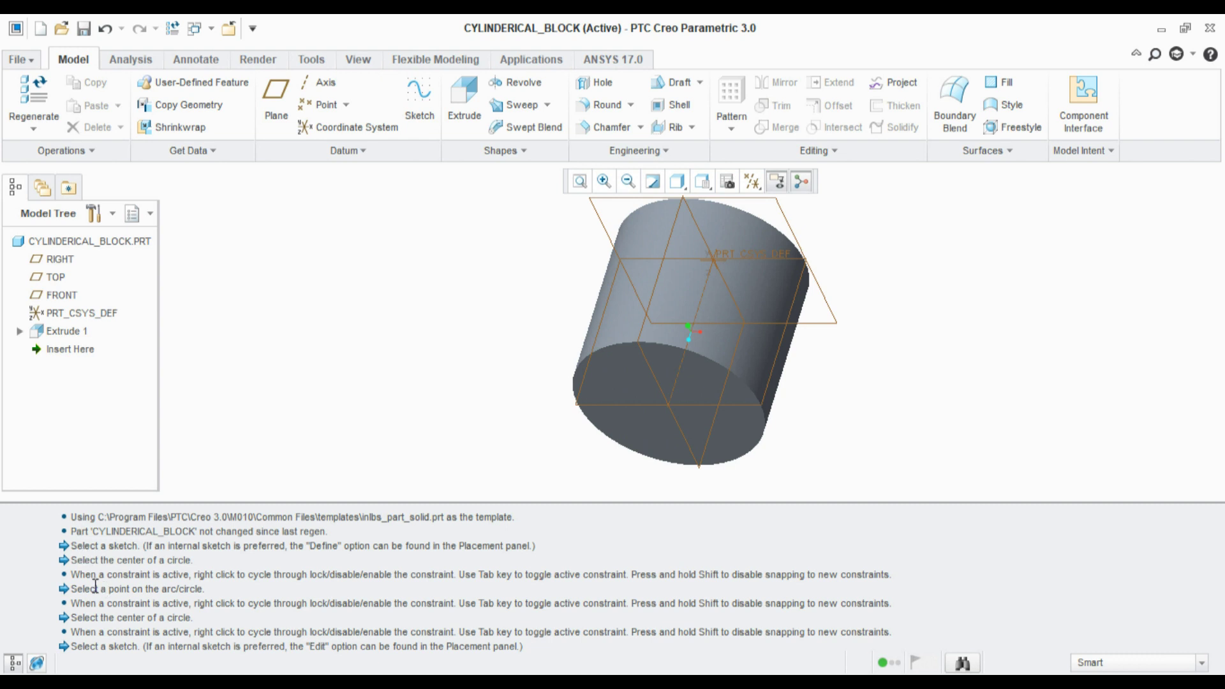
drag(85, 582, 217, 587)
click(209, 611)
drag(540, 659, 50, 523)
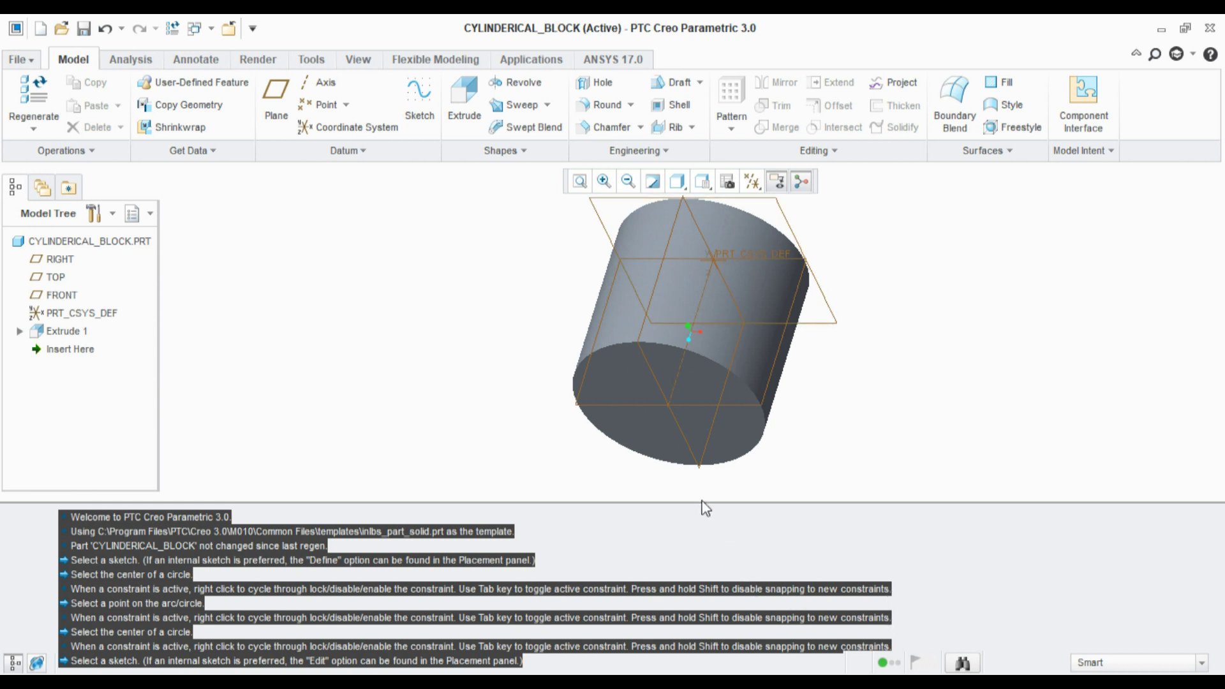
drag(703, 504, 711, 647)
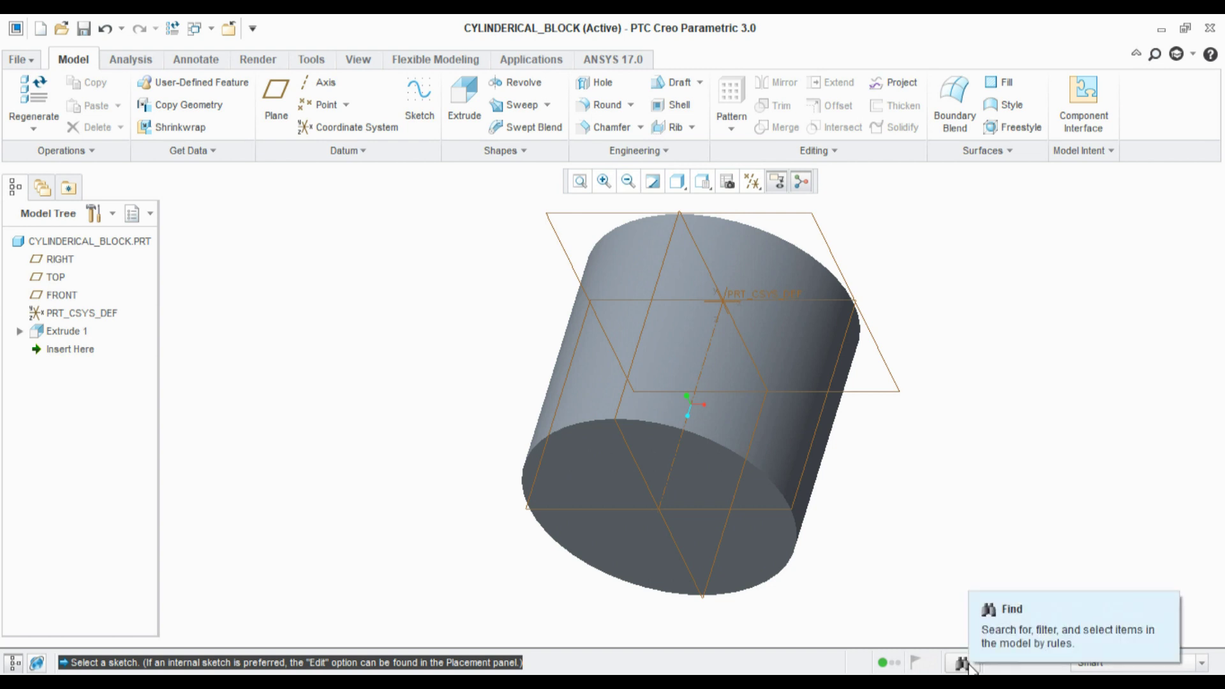
Open the Find search tool, examine the item types it can look for, and close it without searching.
click(969, 667)
drag(1023, 27, 1047, 137)
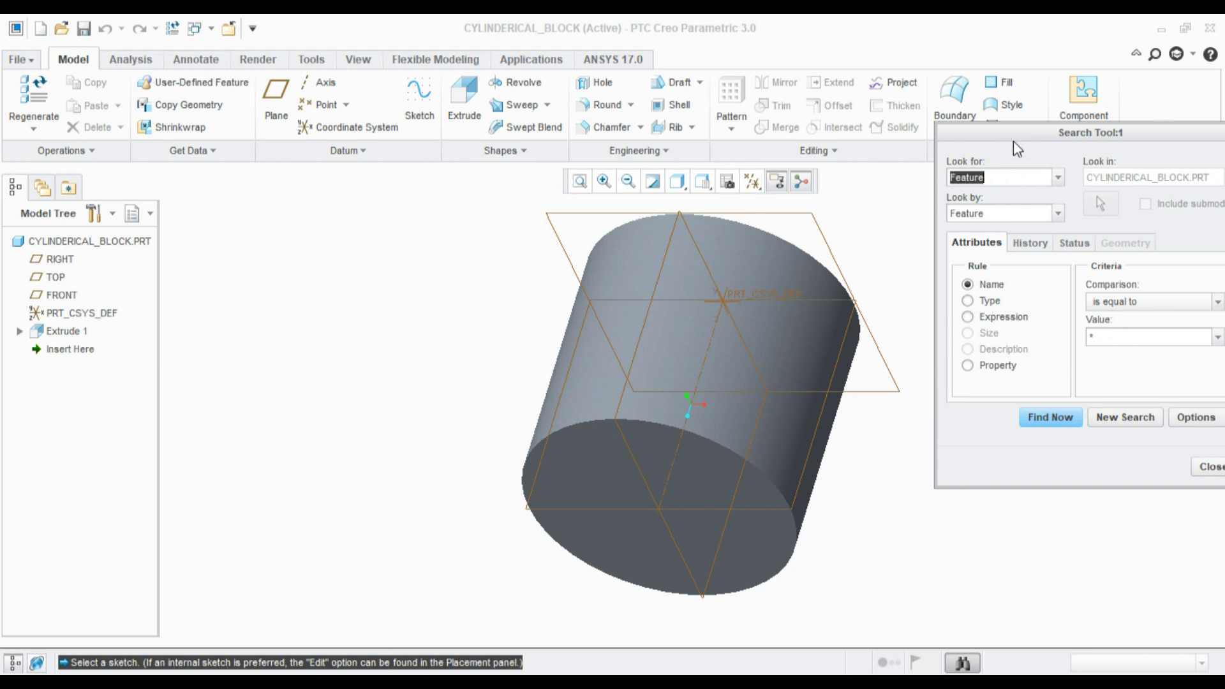
drag(1014, 142, 906, 168)
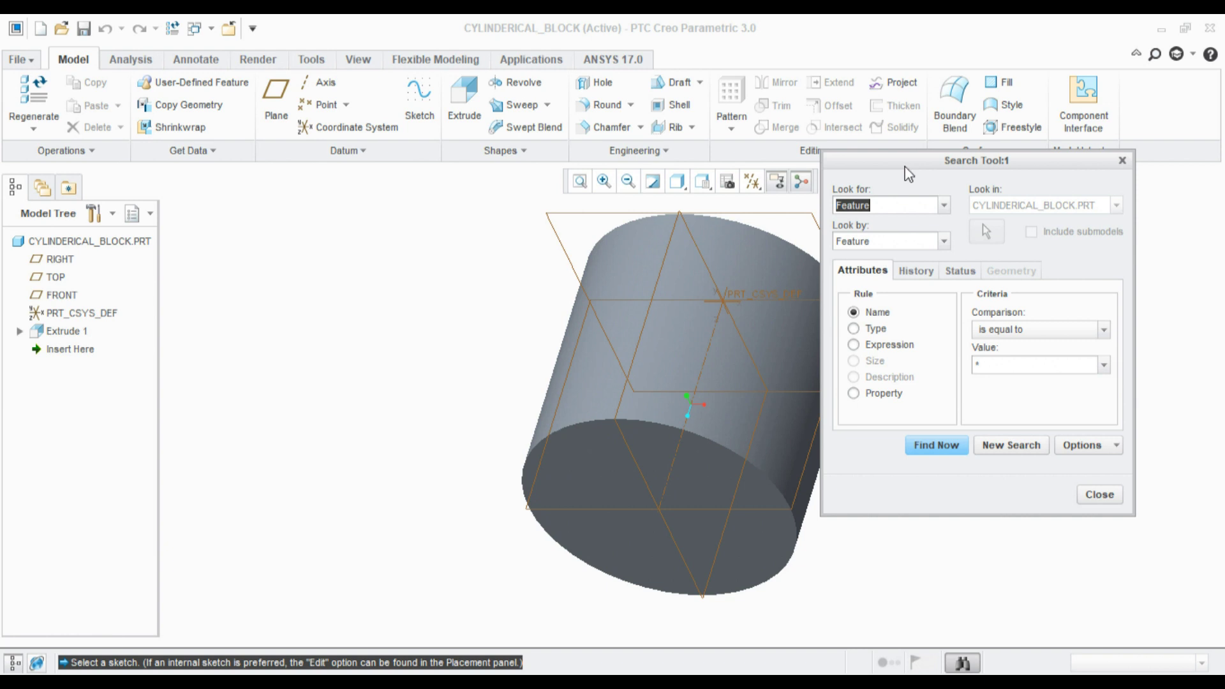
click(943, 204)
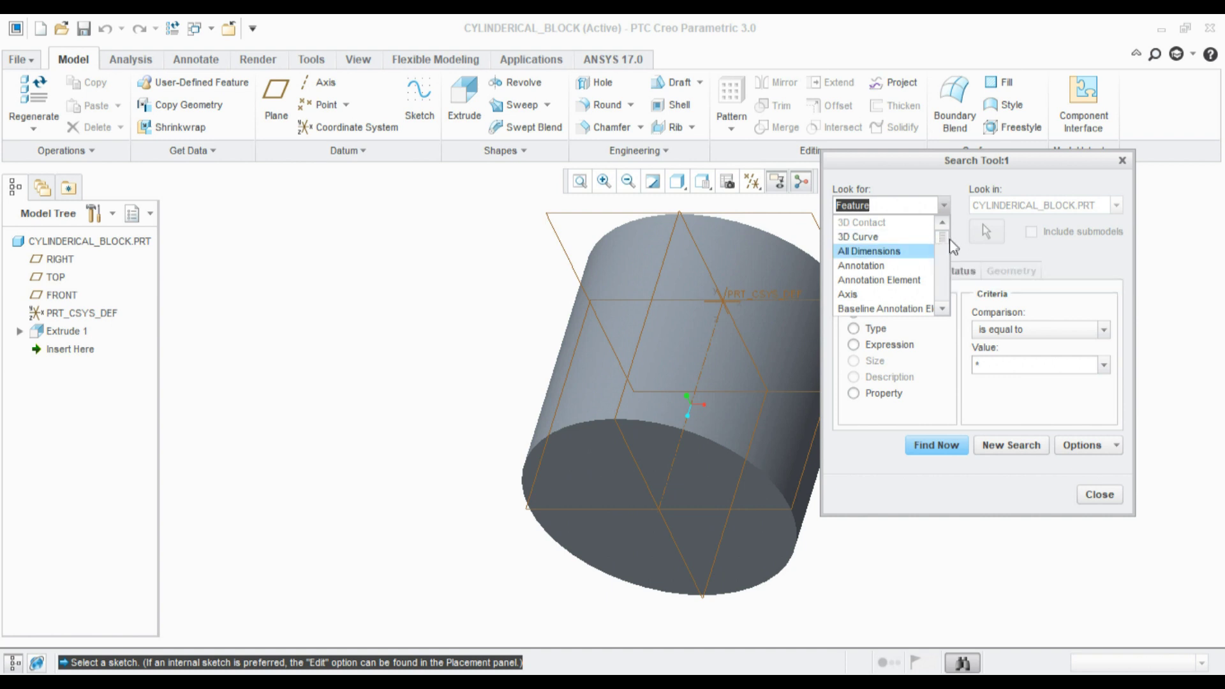
scroll(949, 247, down, 3)
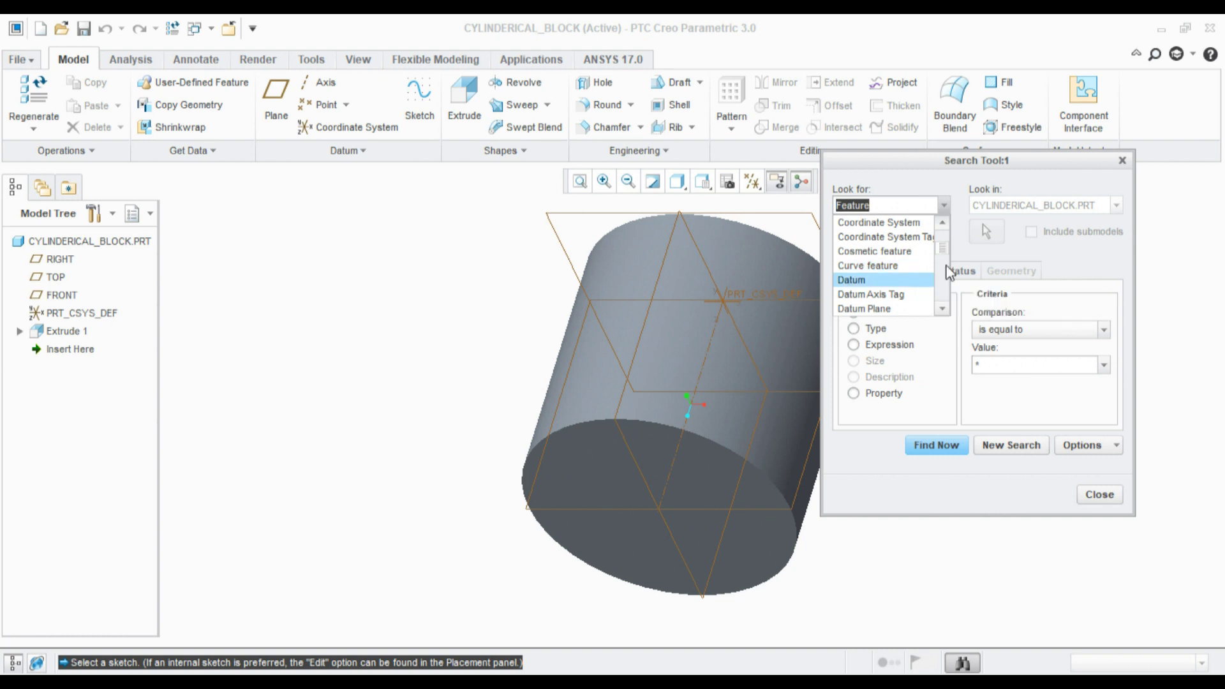
click(888, 476)
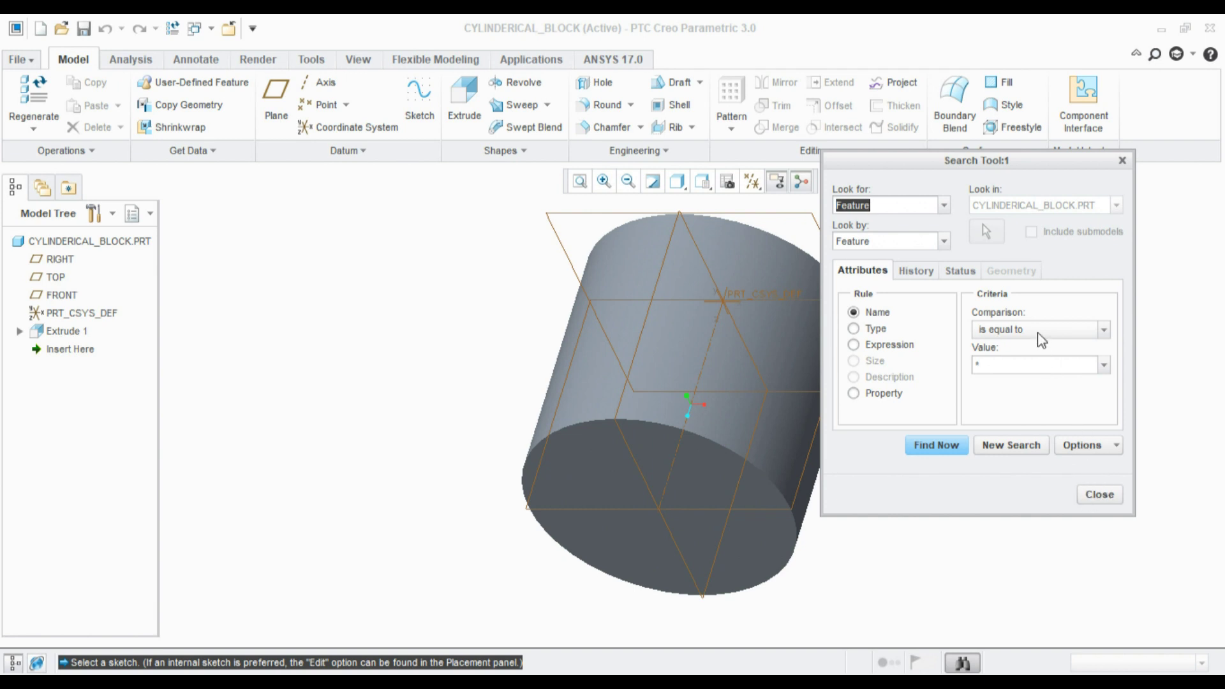
click(1099, 495)
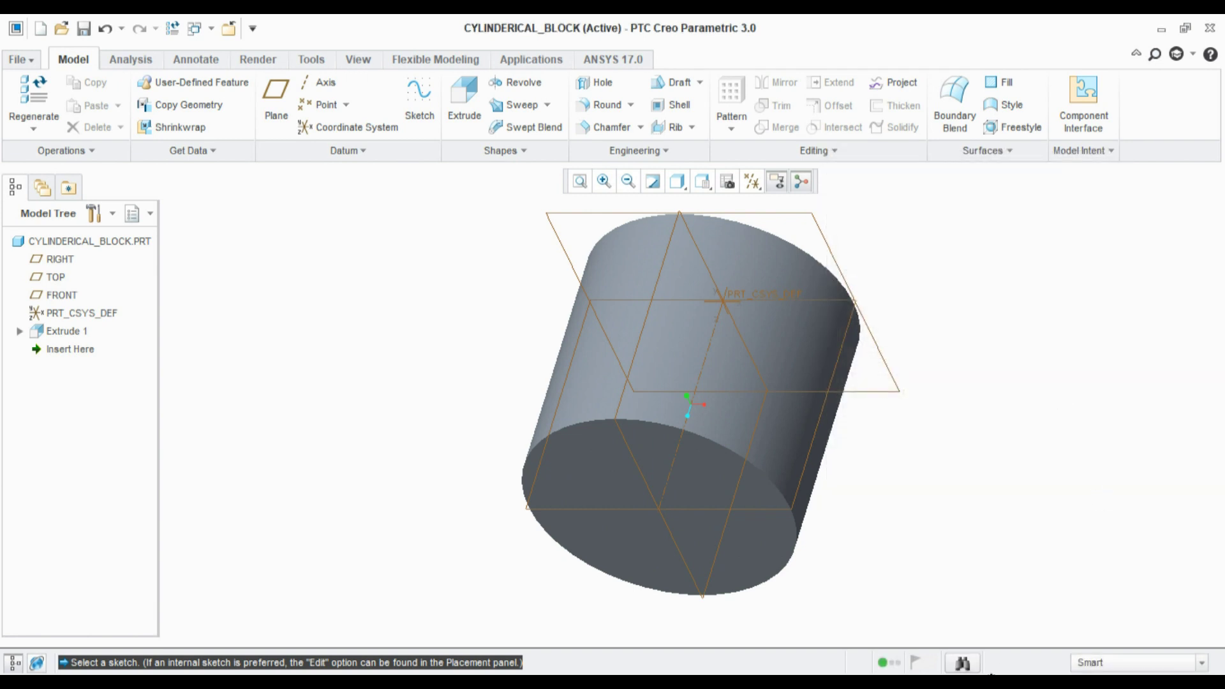
Set the selection filter to Datums and try picking on the cylinder.
click(1115, 663)
click(916, 538)
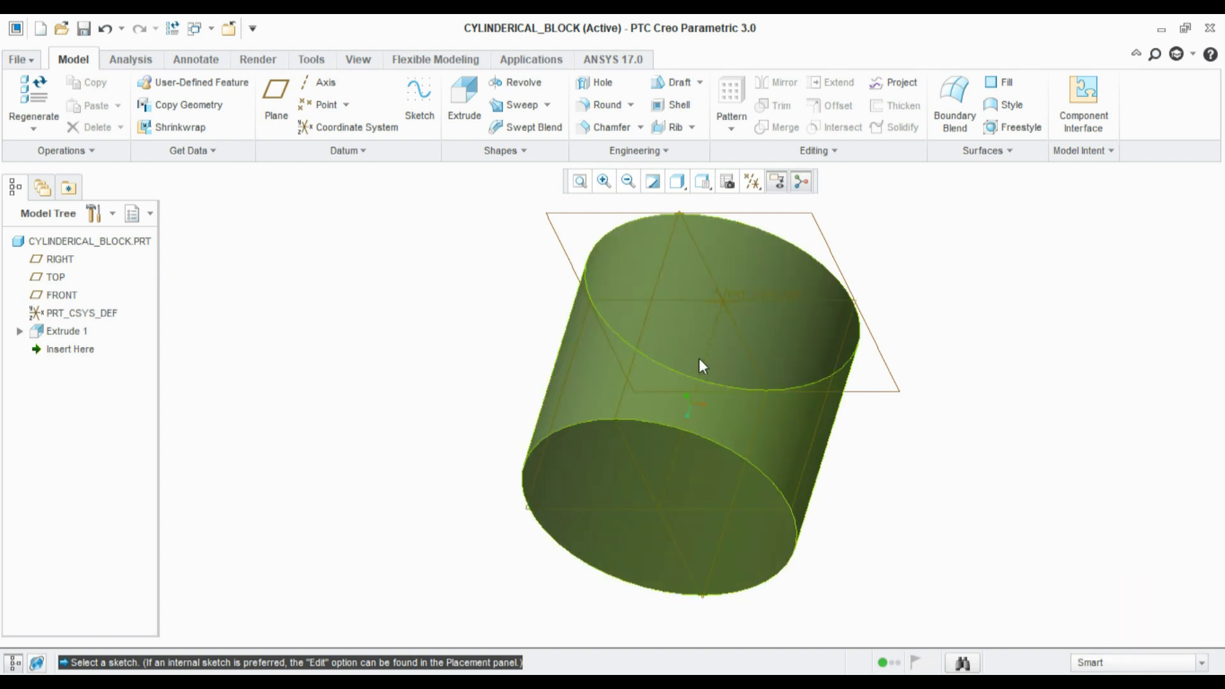
click(1118, 665)
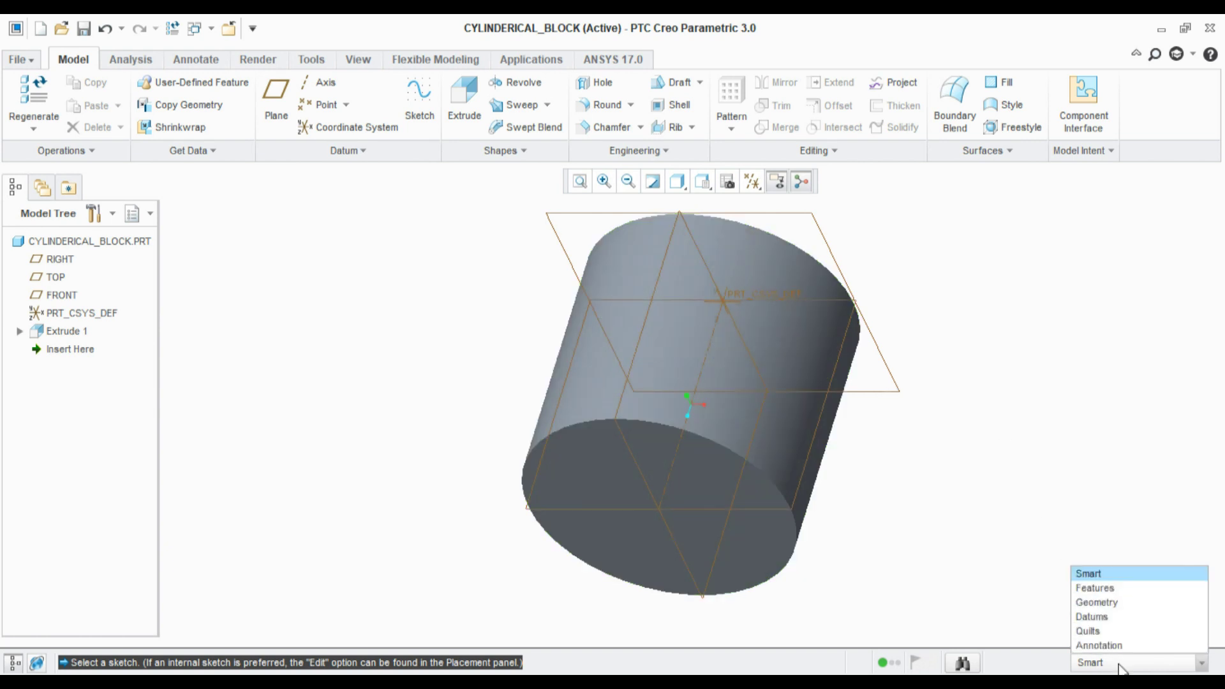
click(1123, 618)
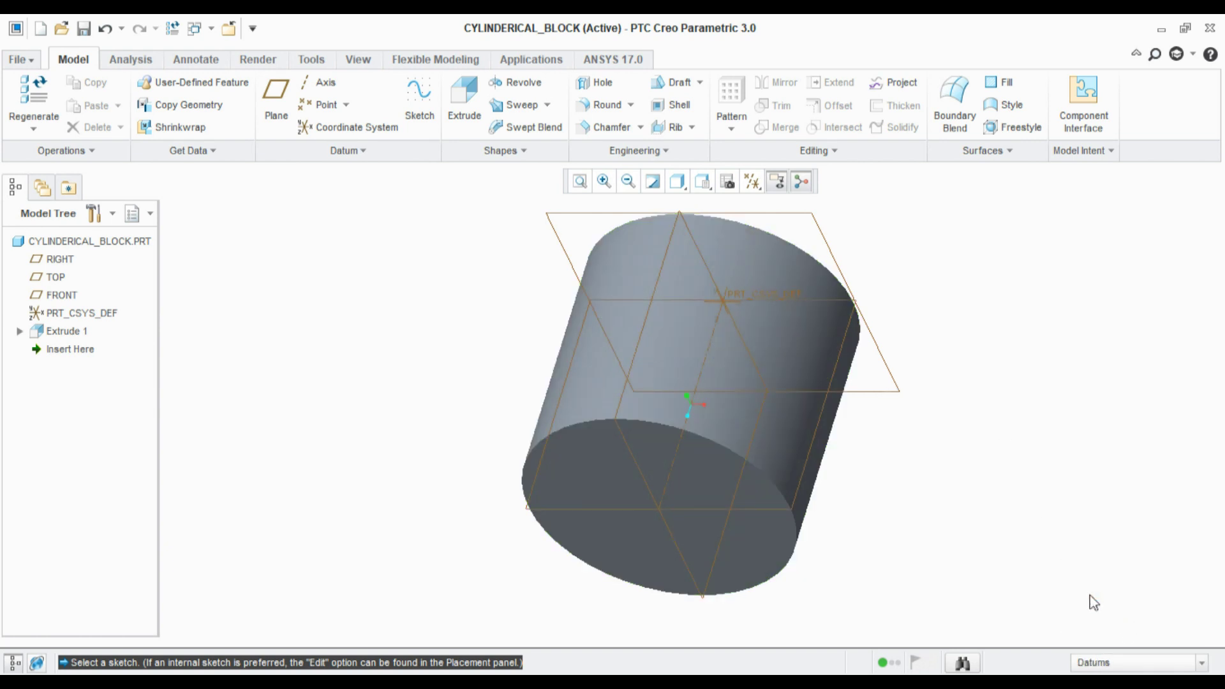
click(707, 362)
Search the commands for "measure", examine where the Measure command is located, and clear the search.
click(1154, 56)
text(measure)
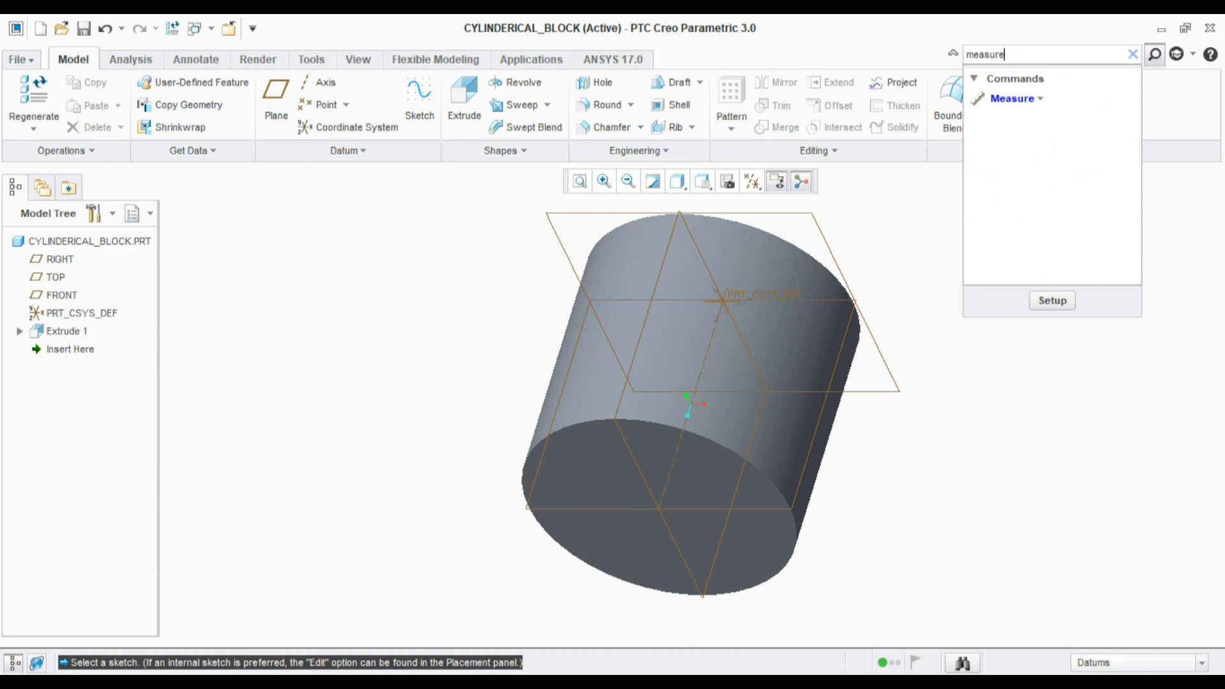
mouse_move(1032, 102)
click(1029, 64)
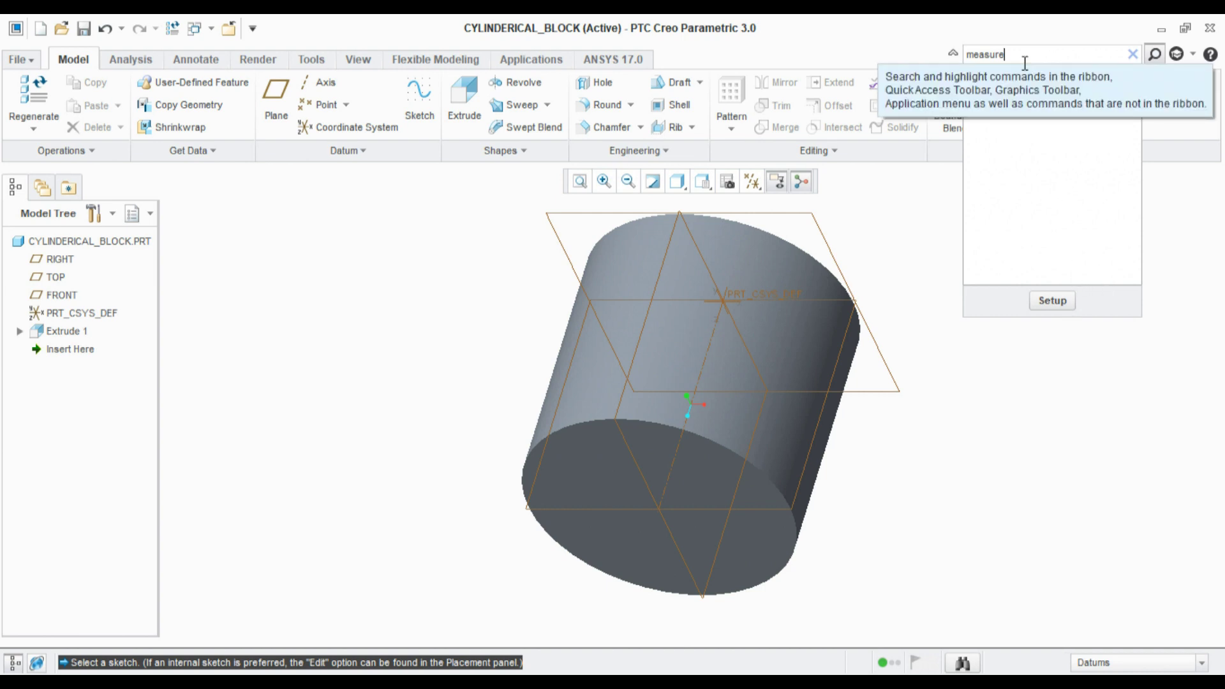
click(1133, 55)
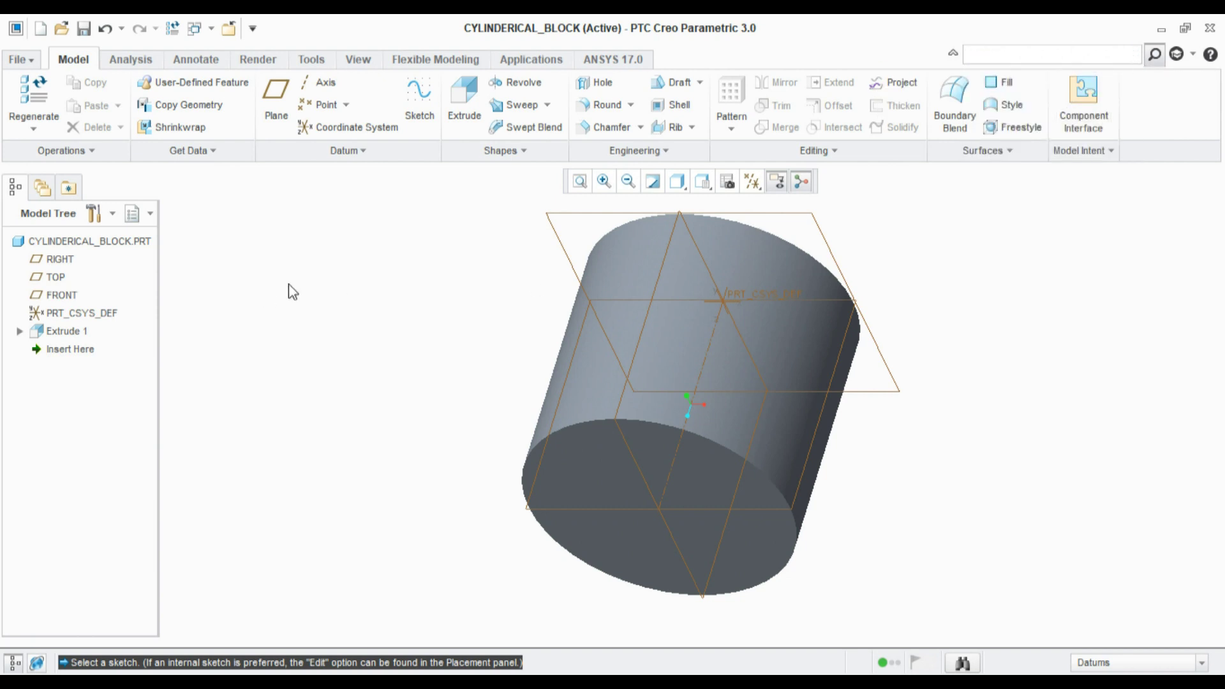
View the Analysis and Annotate command sets of the ribbon and return to the Model commands.
click(113, 61)
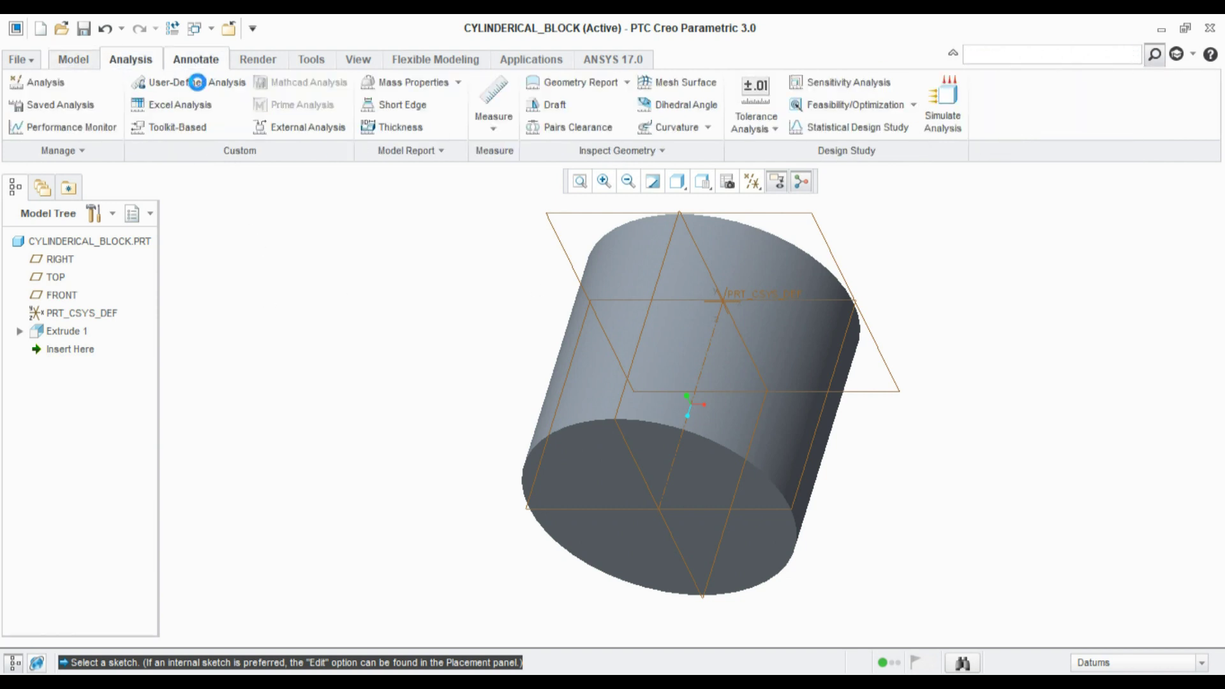
click(196, 59)
click(73, 60)
click(131, 59)
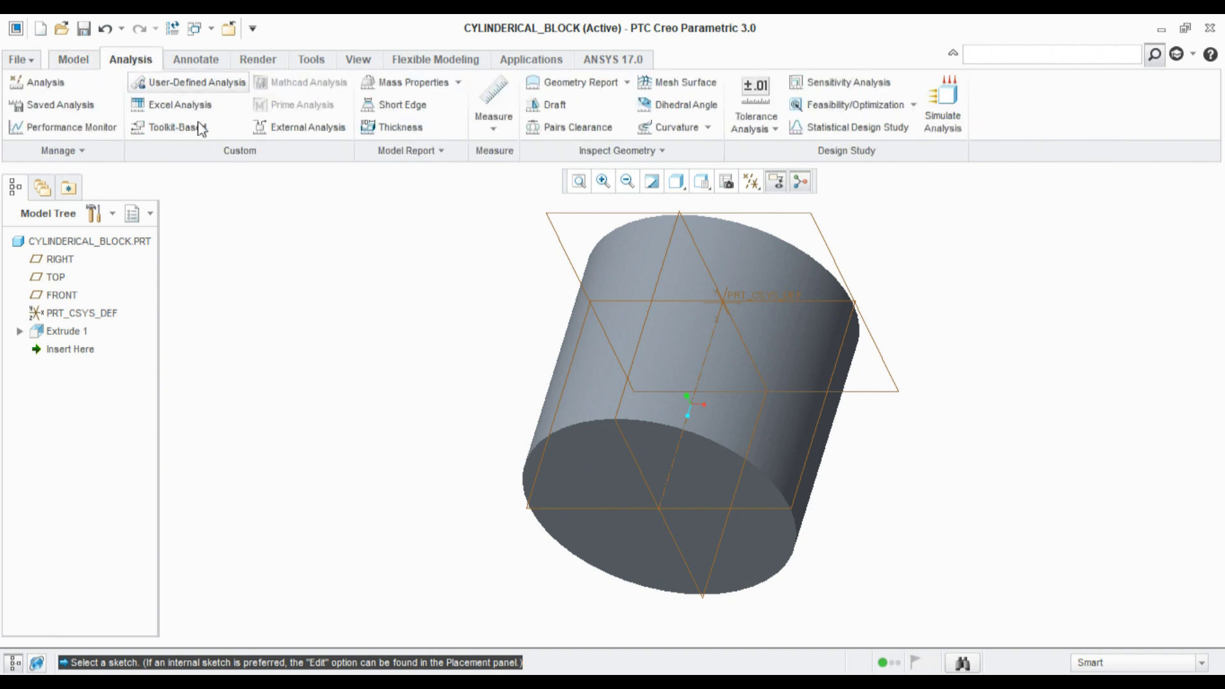
click(84, 60)
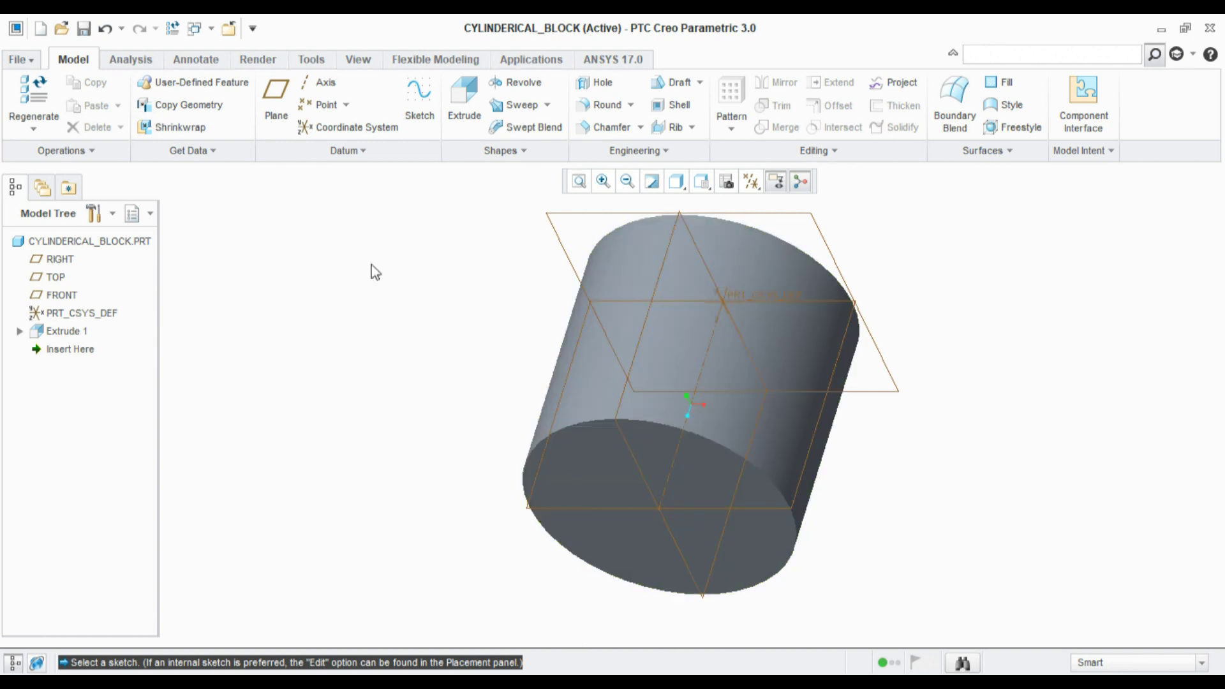
Open the ribbon customization options and collapse the Model entry to list only the main ribbon tabs.
right_click(132, 61)
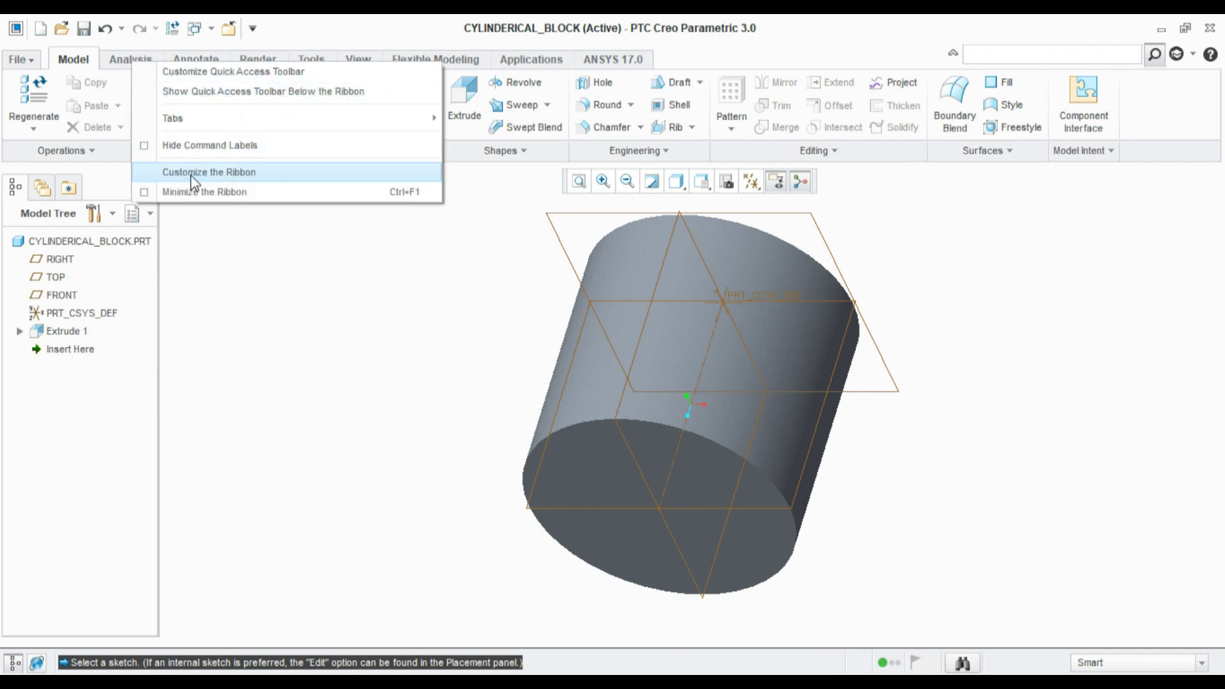
drag(148, 165, 457, 180)
key(Escape)
right_click(149, 61)
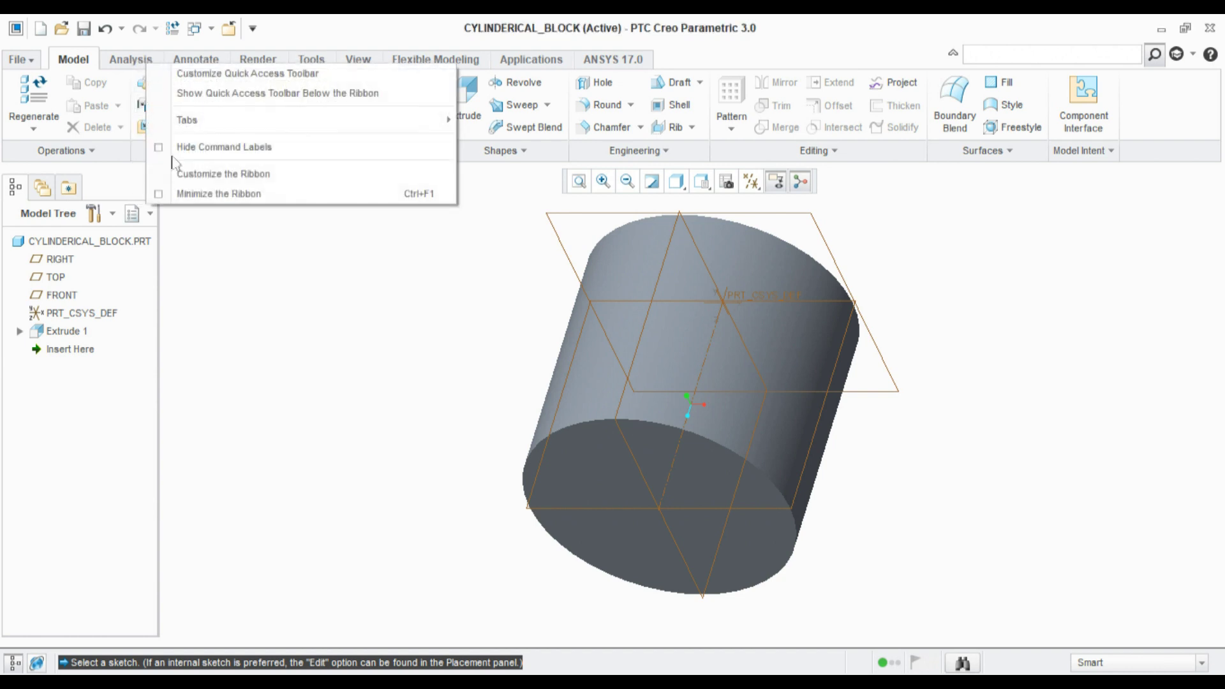
click(204, 181)
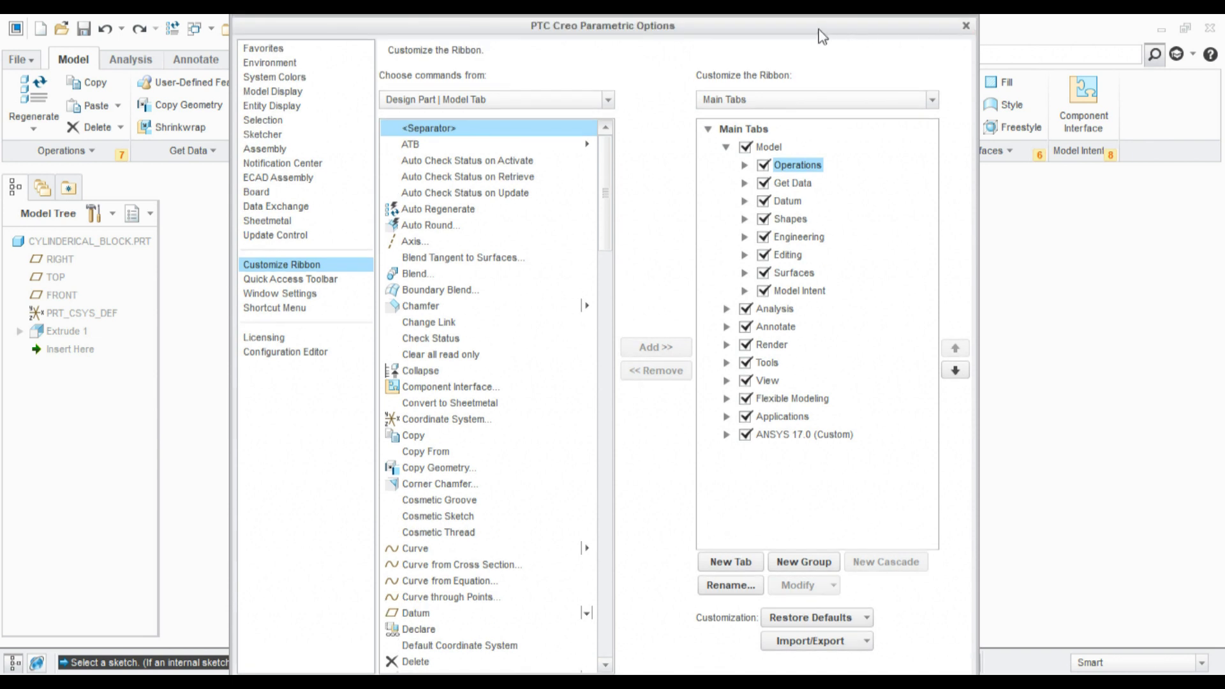
drag(765, 71, 766, 113)
click(725, 234)
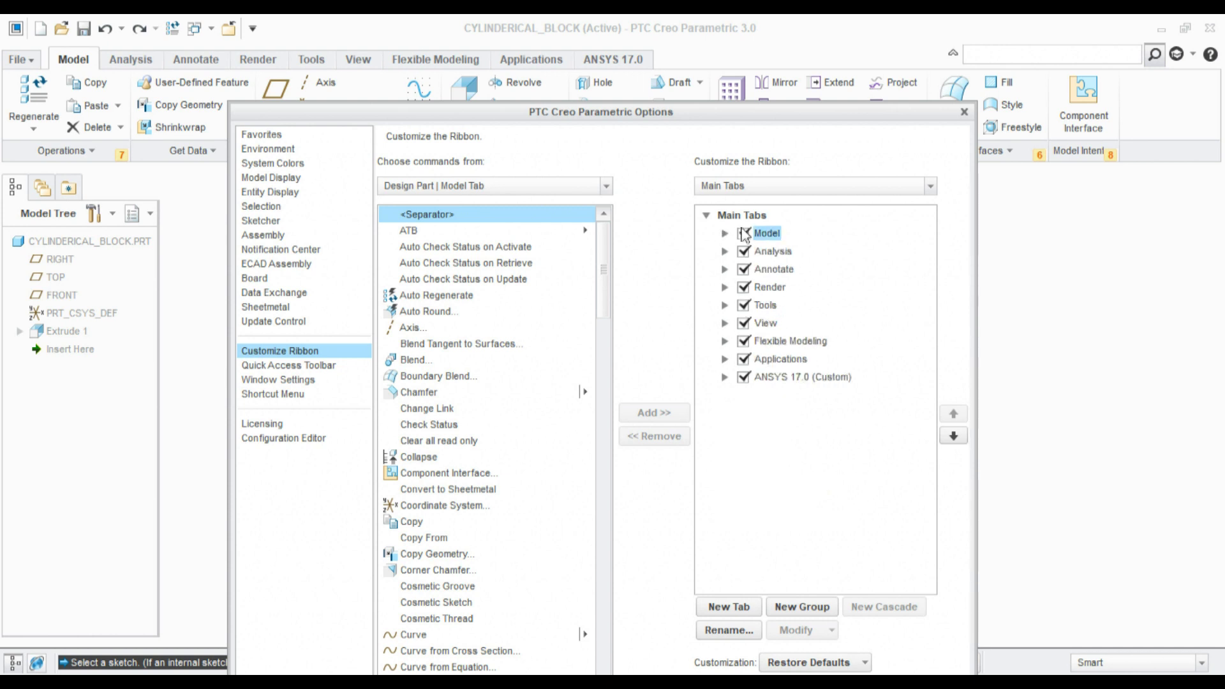
drag(712, 226, 896, 400)
mouse_move(7, 44)
mouse_down()
mouse_move(259, 75)
mouse_move(690, 86)
mouse_up()
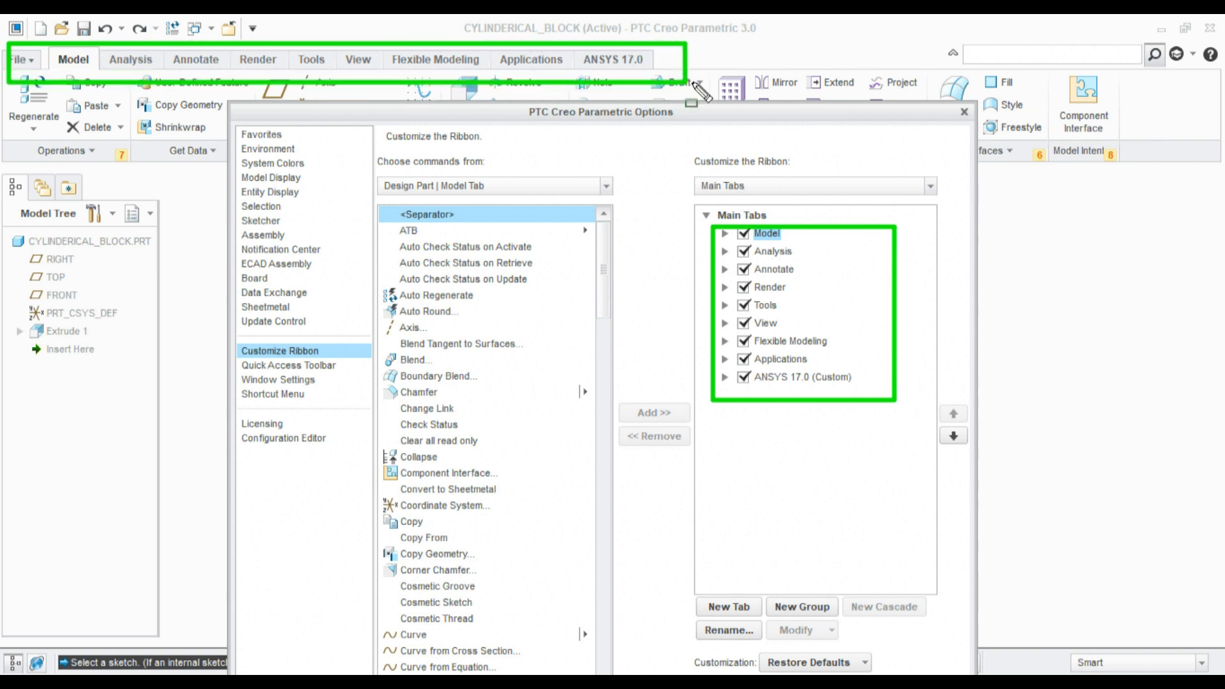
key(Escape)
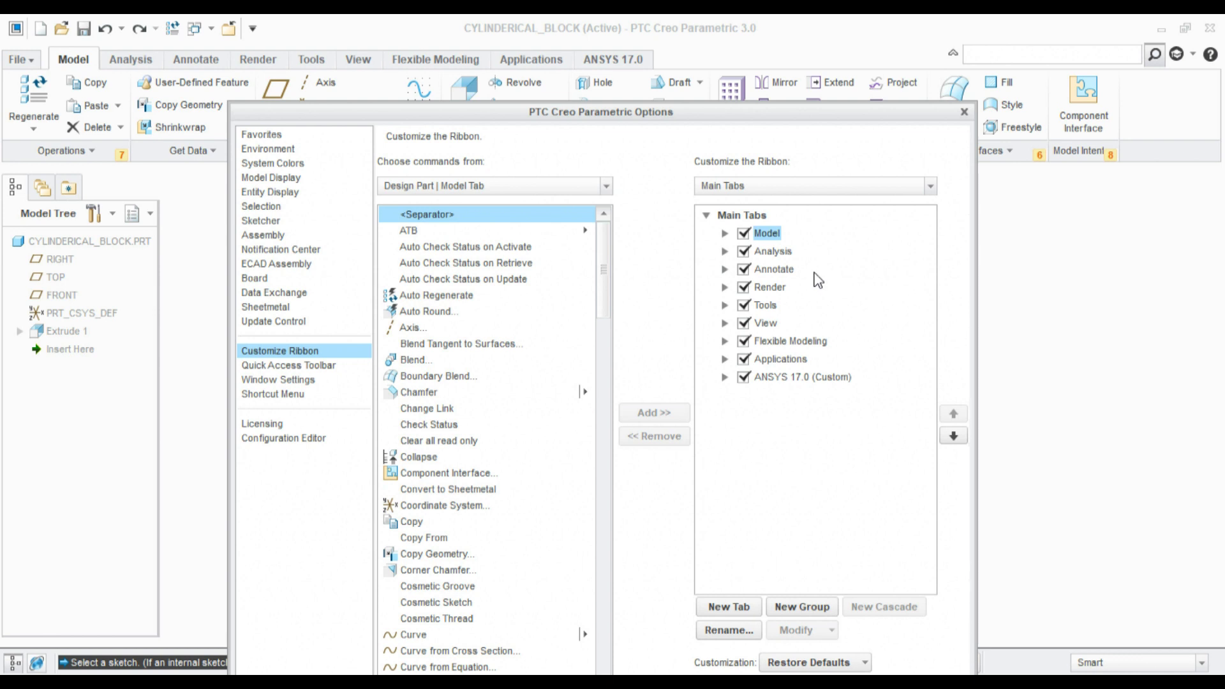
Add a new custom ribbon tab after Model and rename it "user tools".
right_click(767, 413)
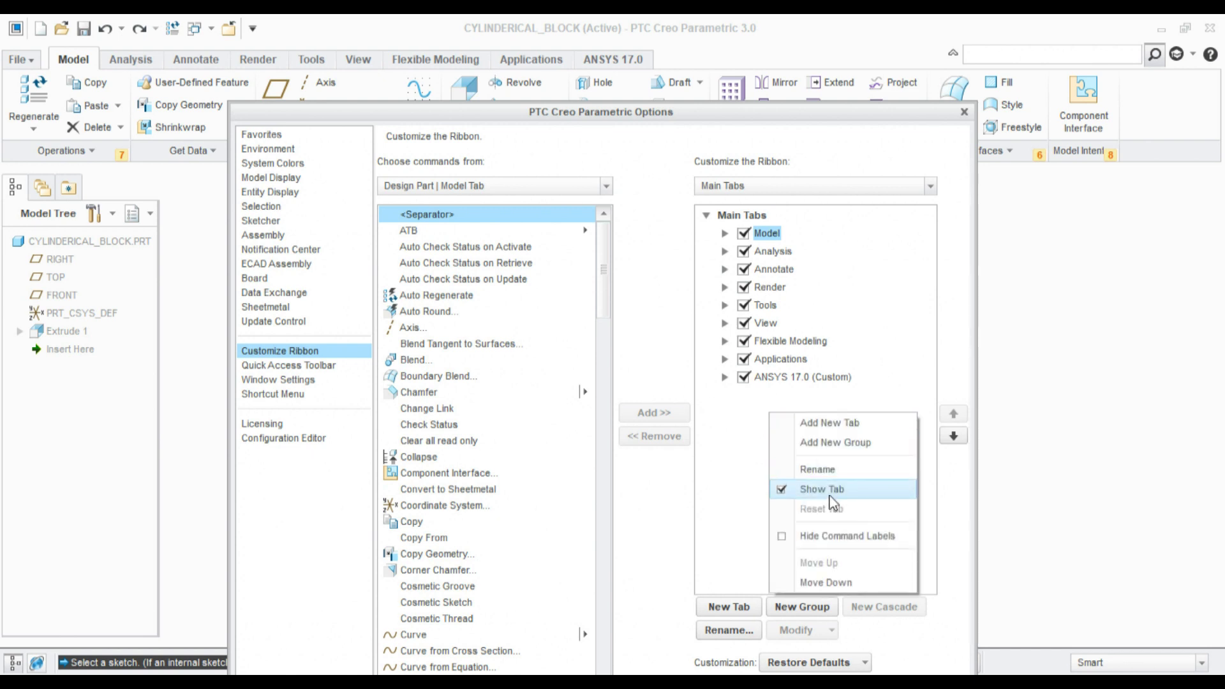
click(839, 426)
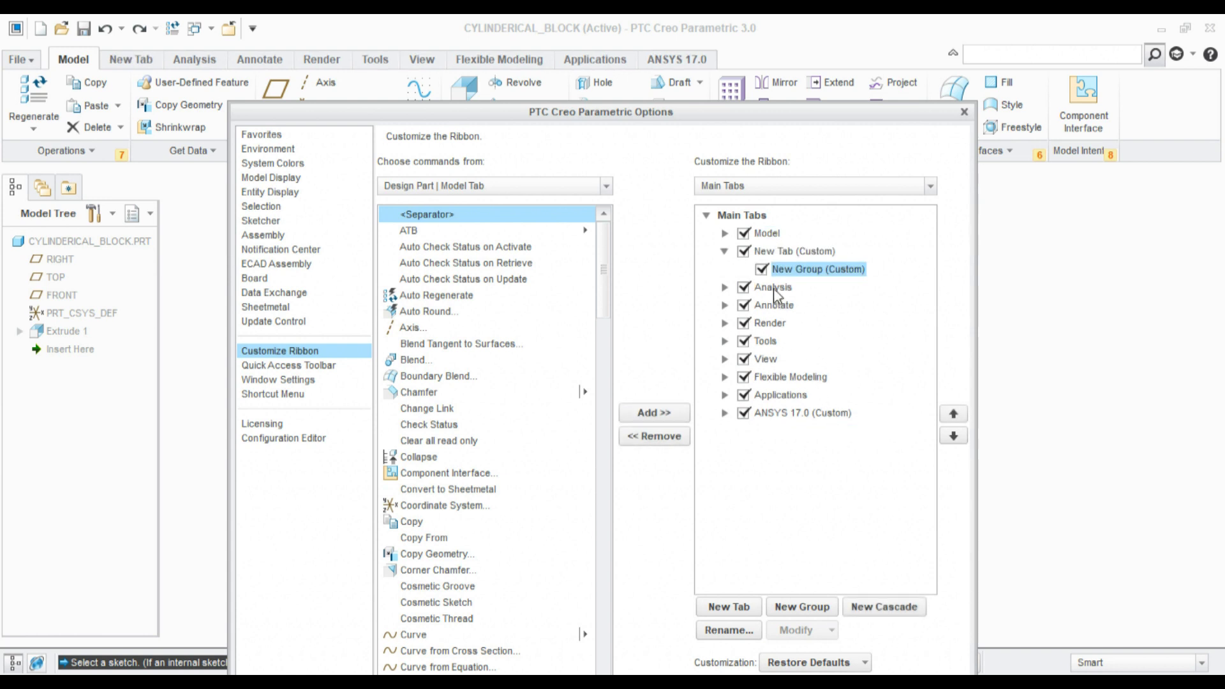
right_click(794, 251)
click(820, 308)
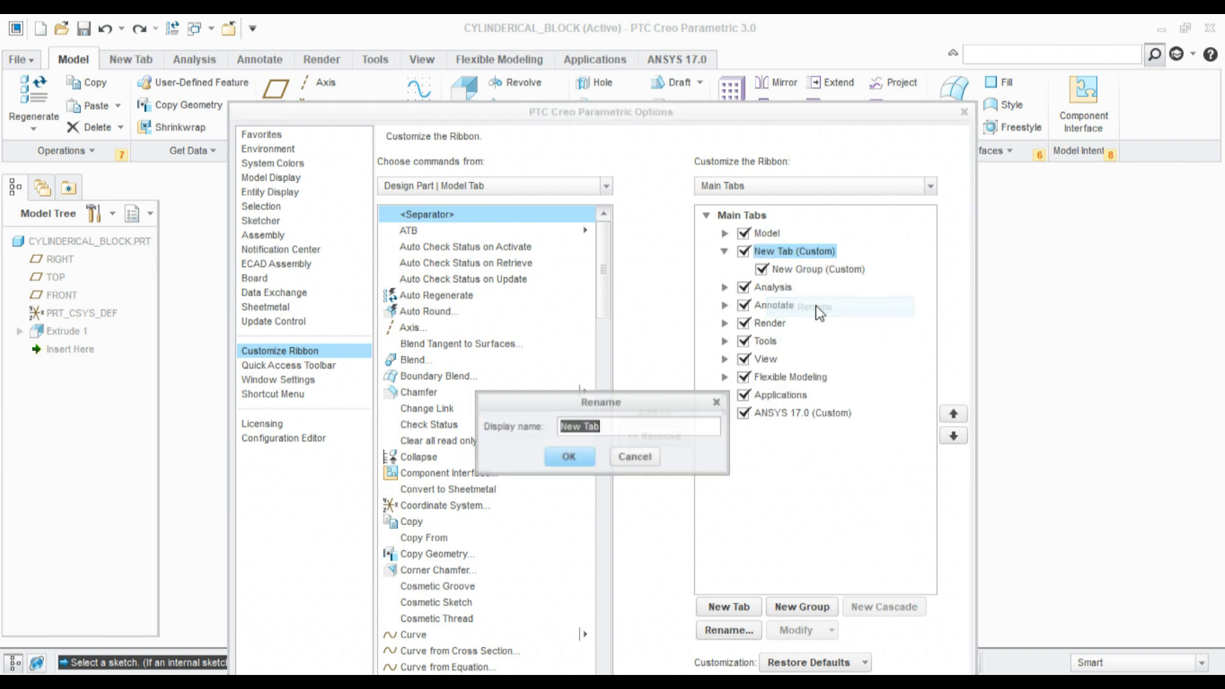
text(user tools)
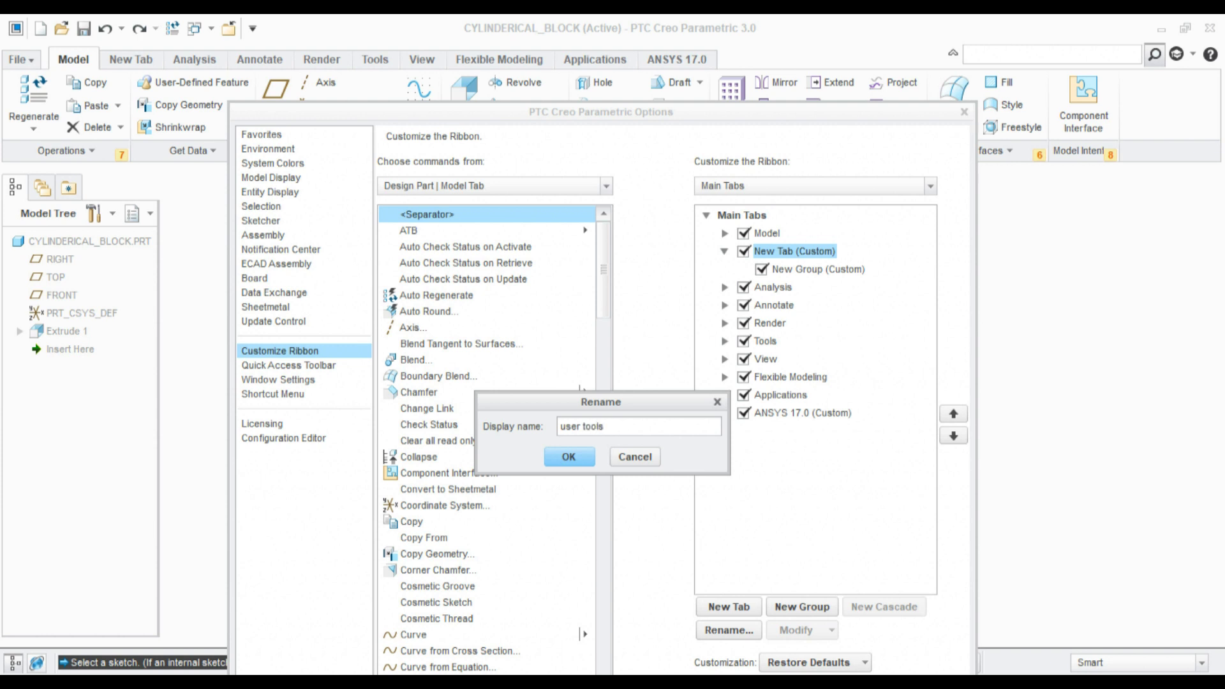
click(568, 457)
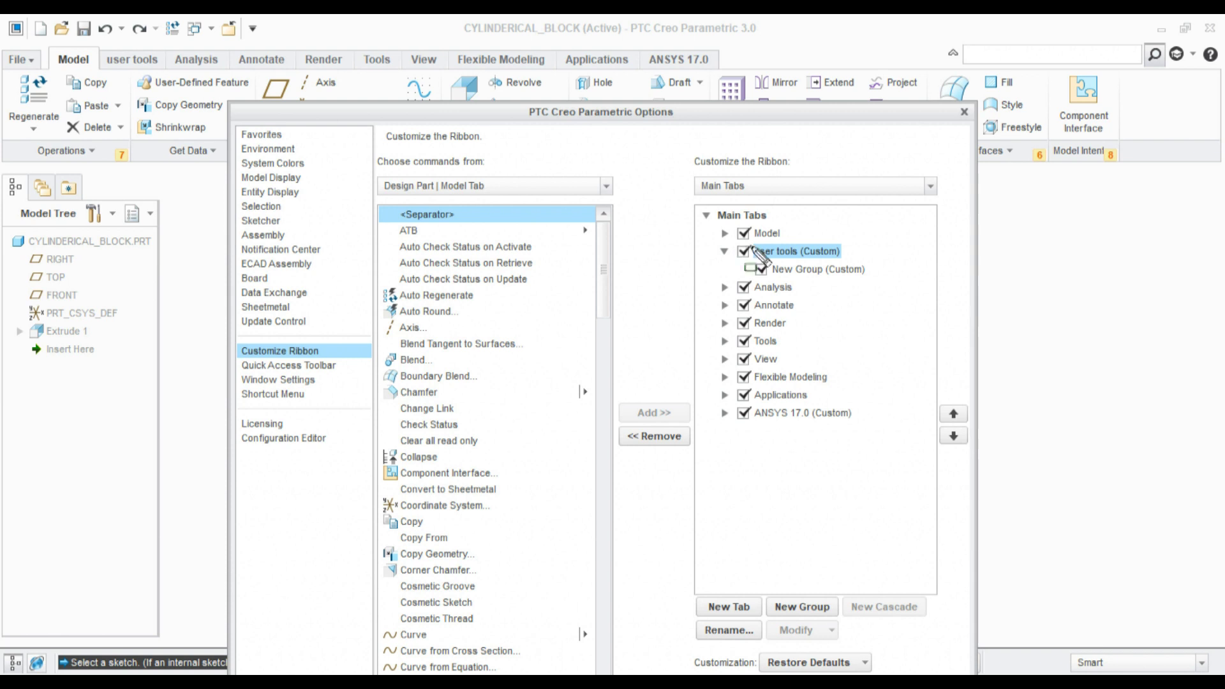
Display the custom user tools tab in the ribbon to examine its contents.
drag(728, 241, 874, 261)
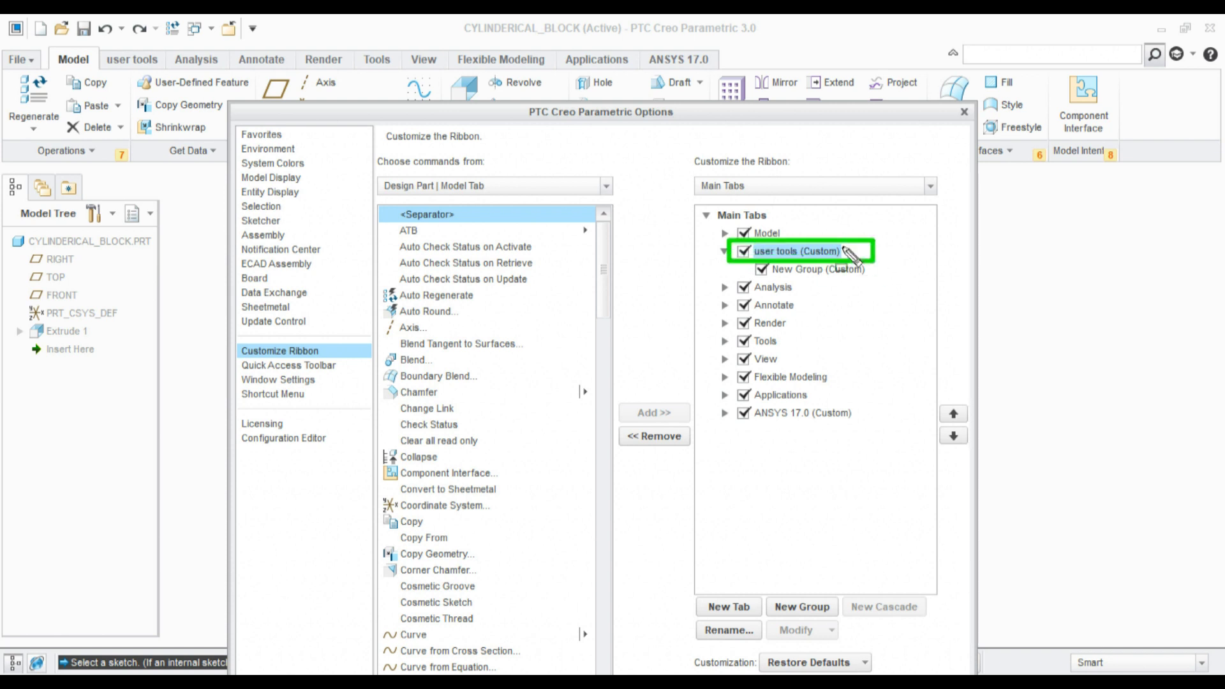
drag(97, 40, 156, 72)
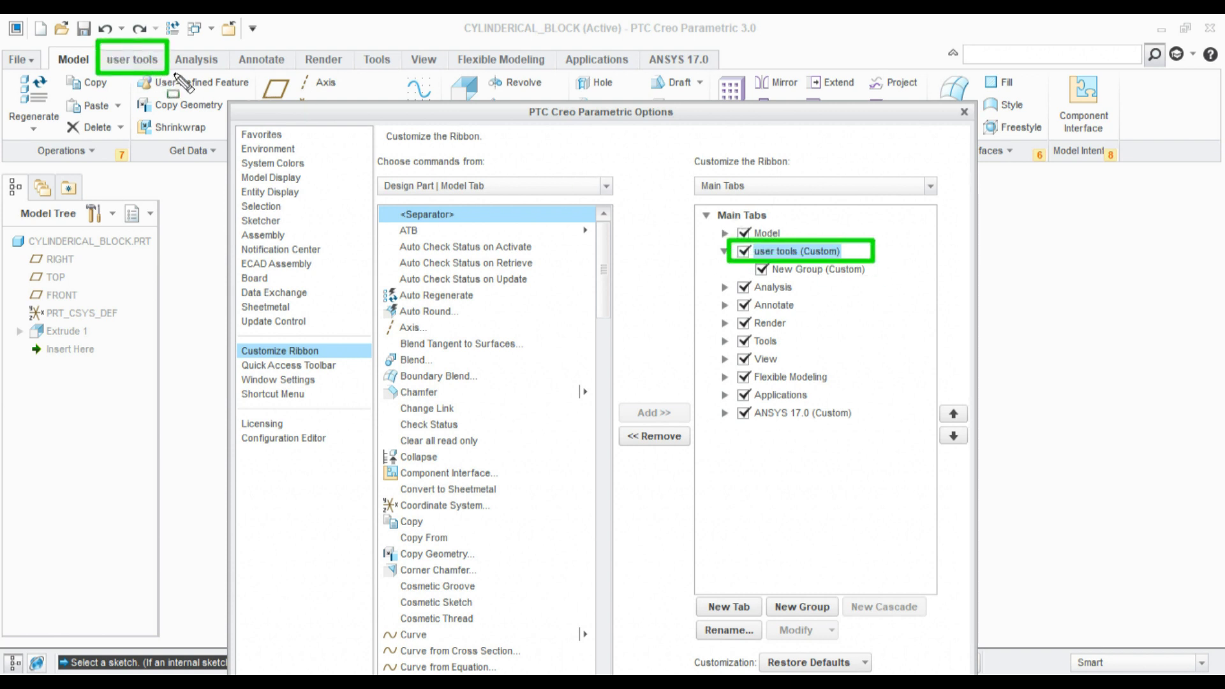
key(Escape)
click(128, 64)
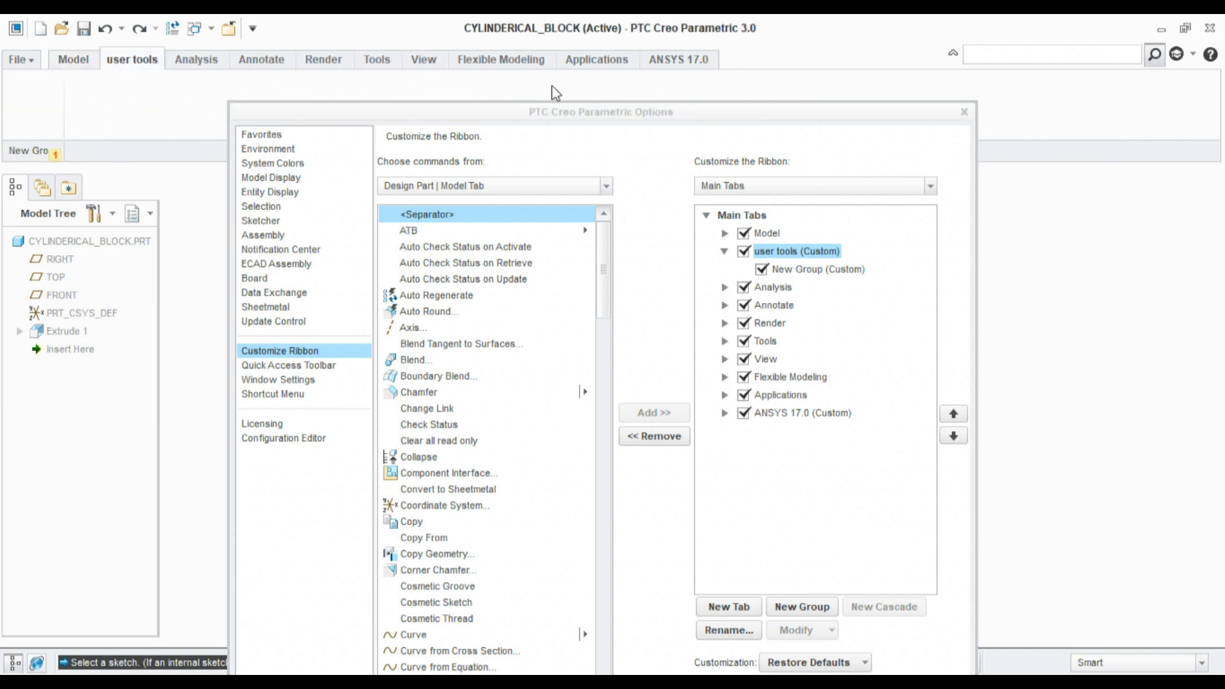
Rename the new custom group under the user tools tab as "modelling".
click(794, 272)
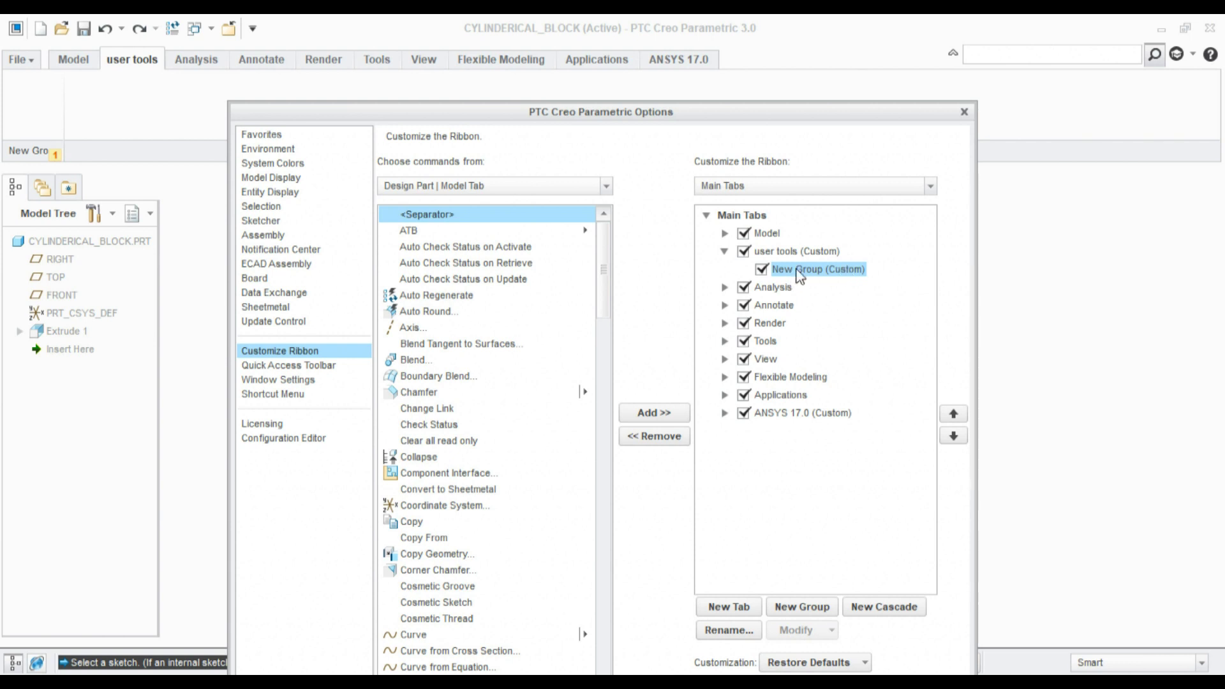
right_click(796, 272)
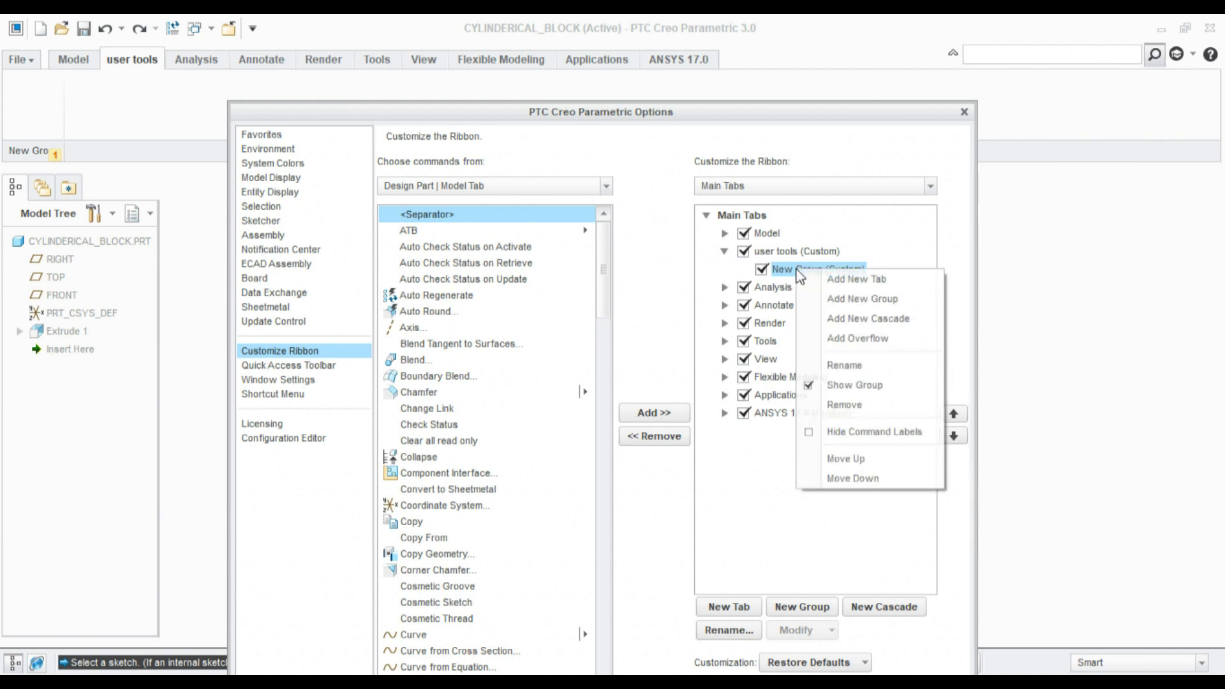
click(844, 365)
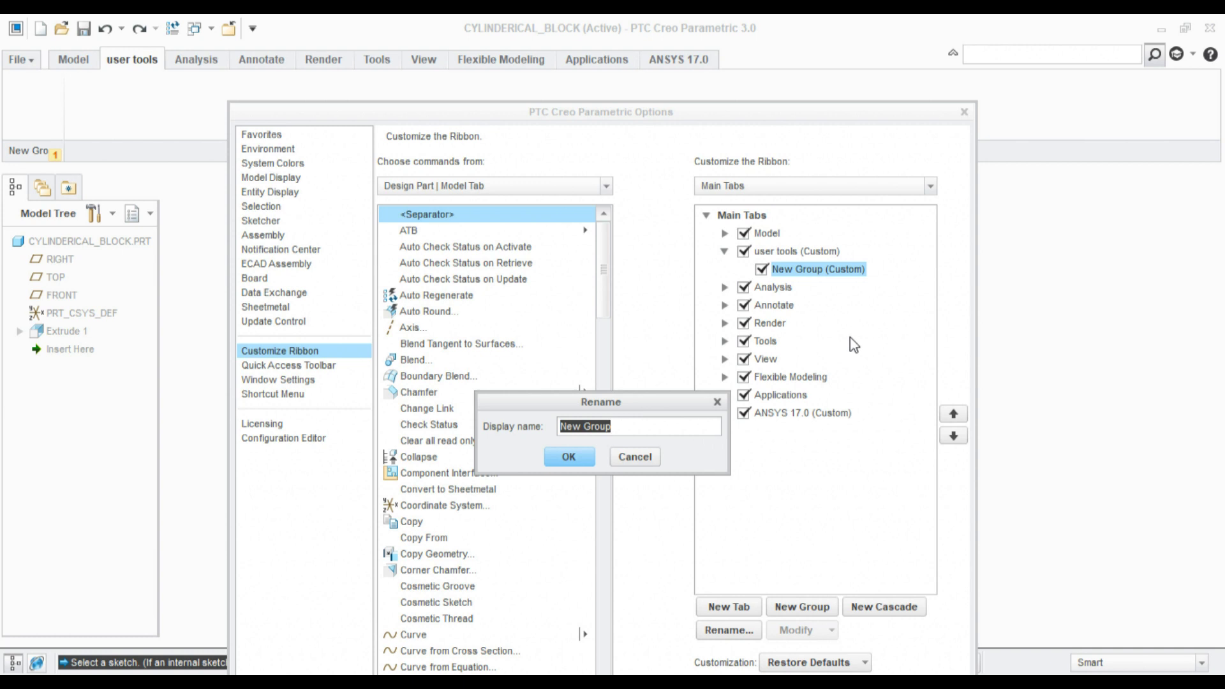
text(modelling)
key(Return)
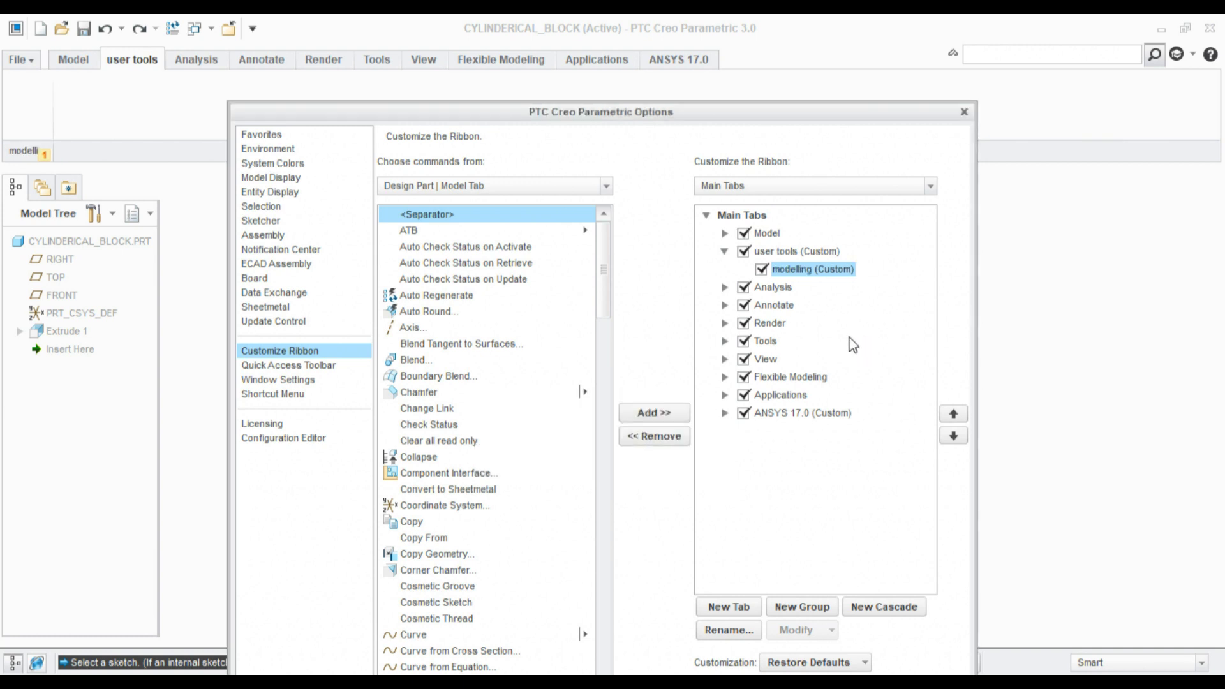
Add a second group to the user tools custom tab and rename it "analysis".
right_click(798, 265)
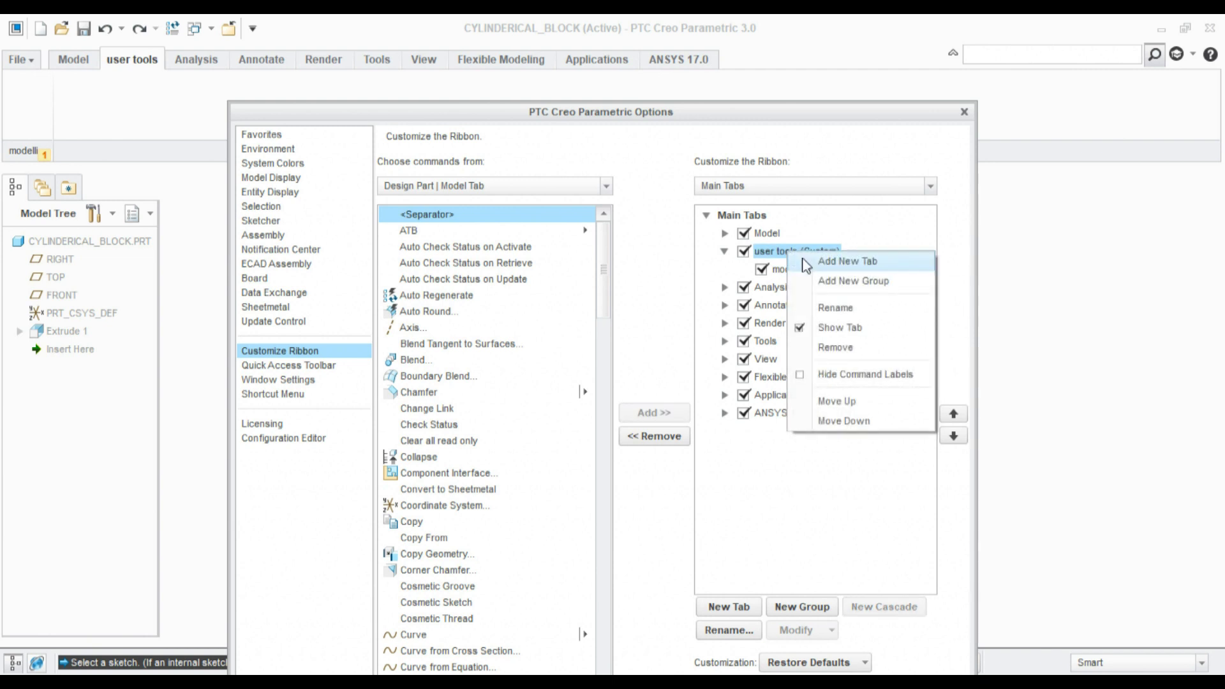
click(821, 281)
right_click(794, 270)
click(864, 367)
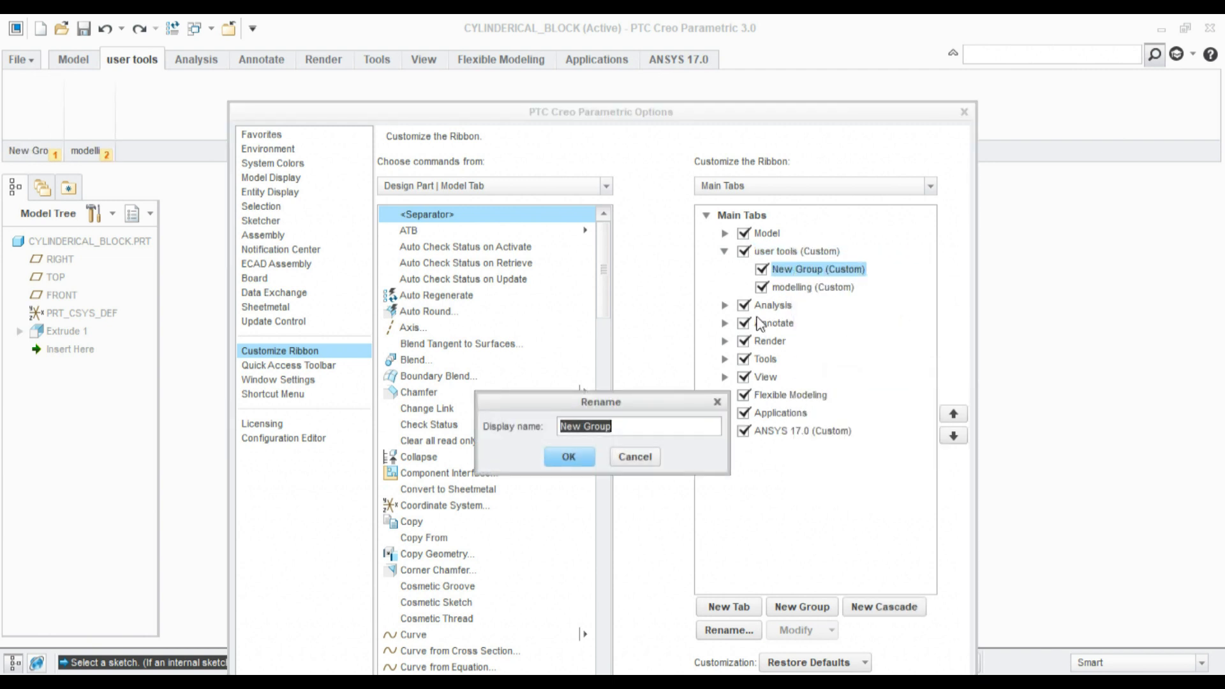
text(analysis)
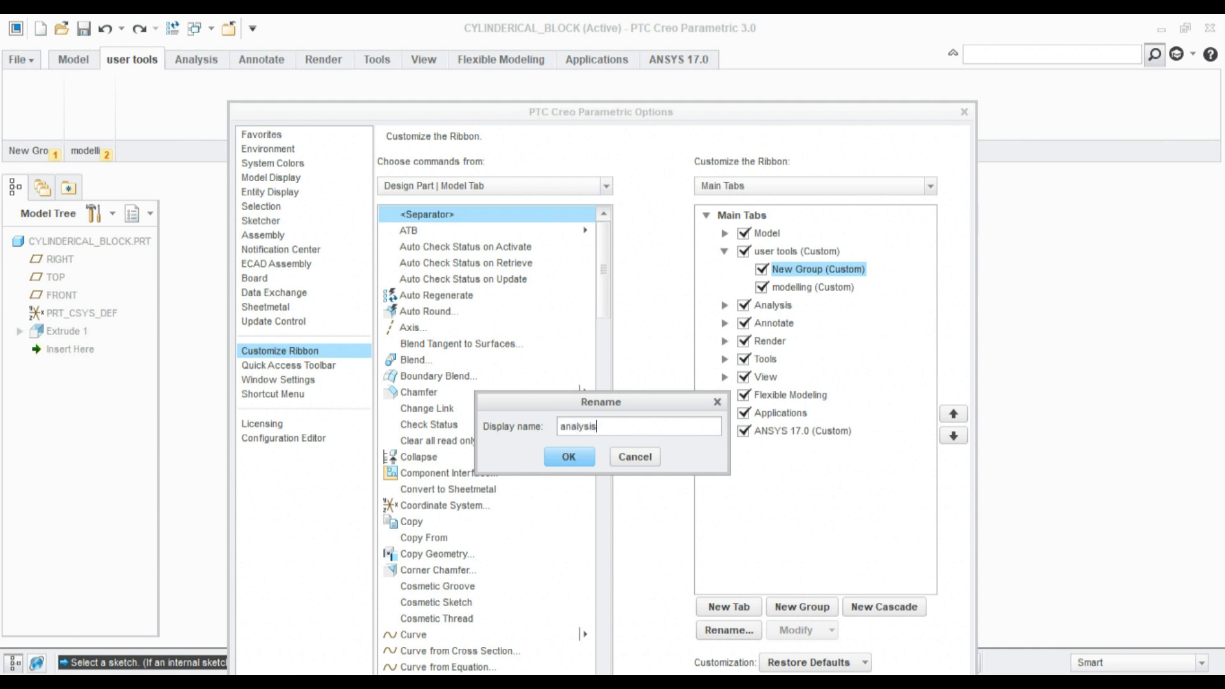
key(Return)
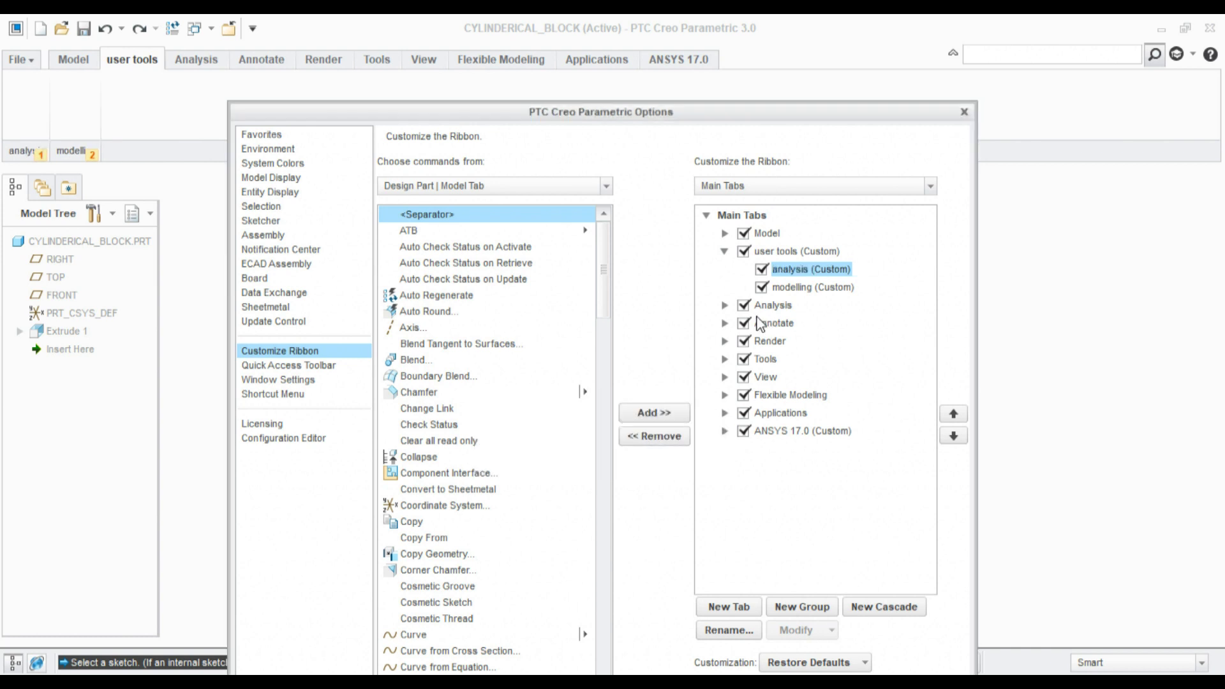
Add the Extrude command from the Design Part Model Tab commands to the modelling group.
click(800, 288)
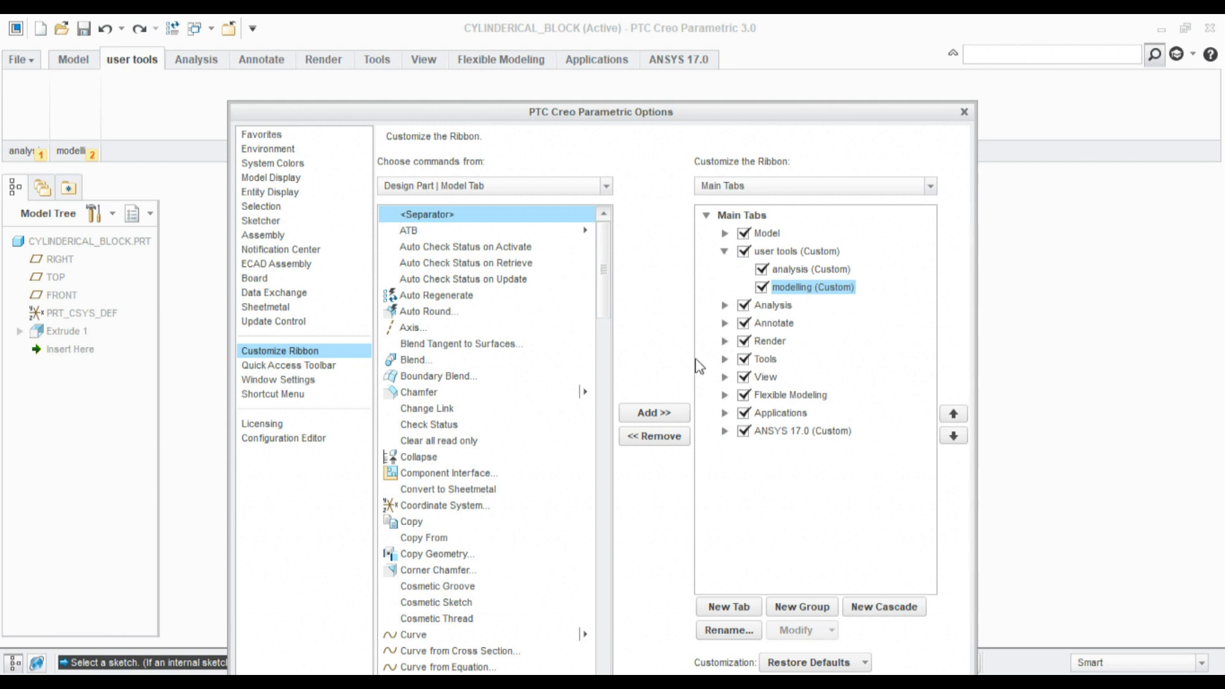
click(490, 192)
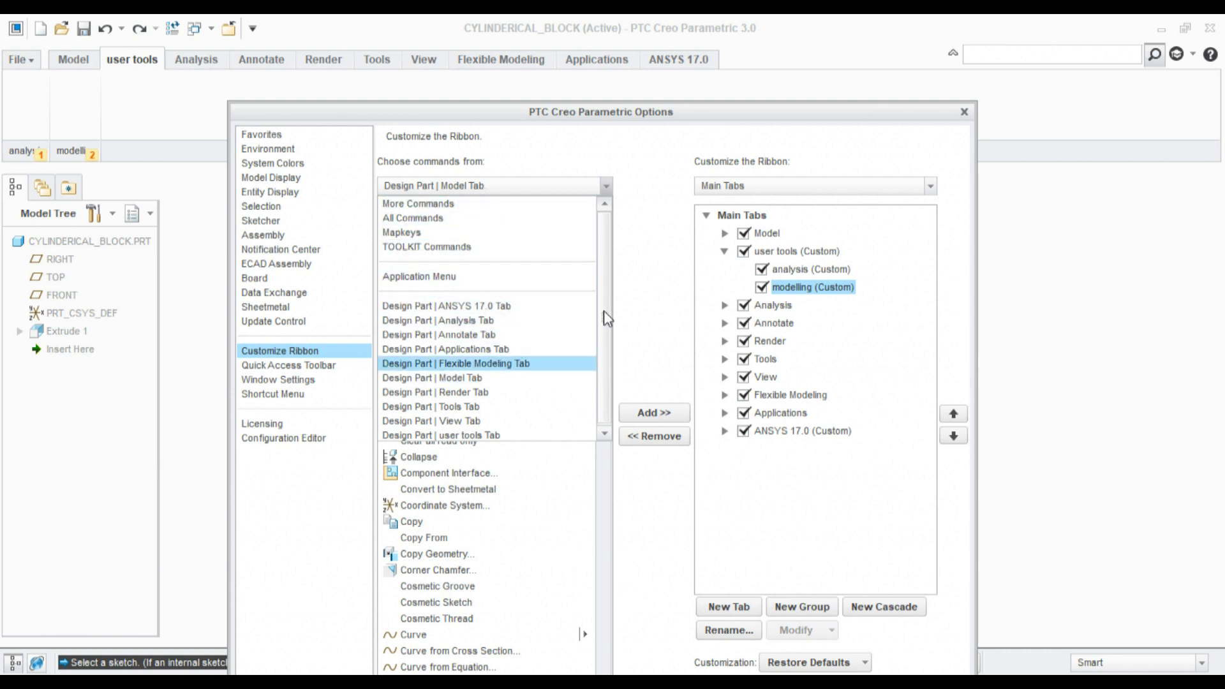
drag(605, 338, 605, 339)
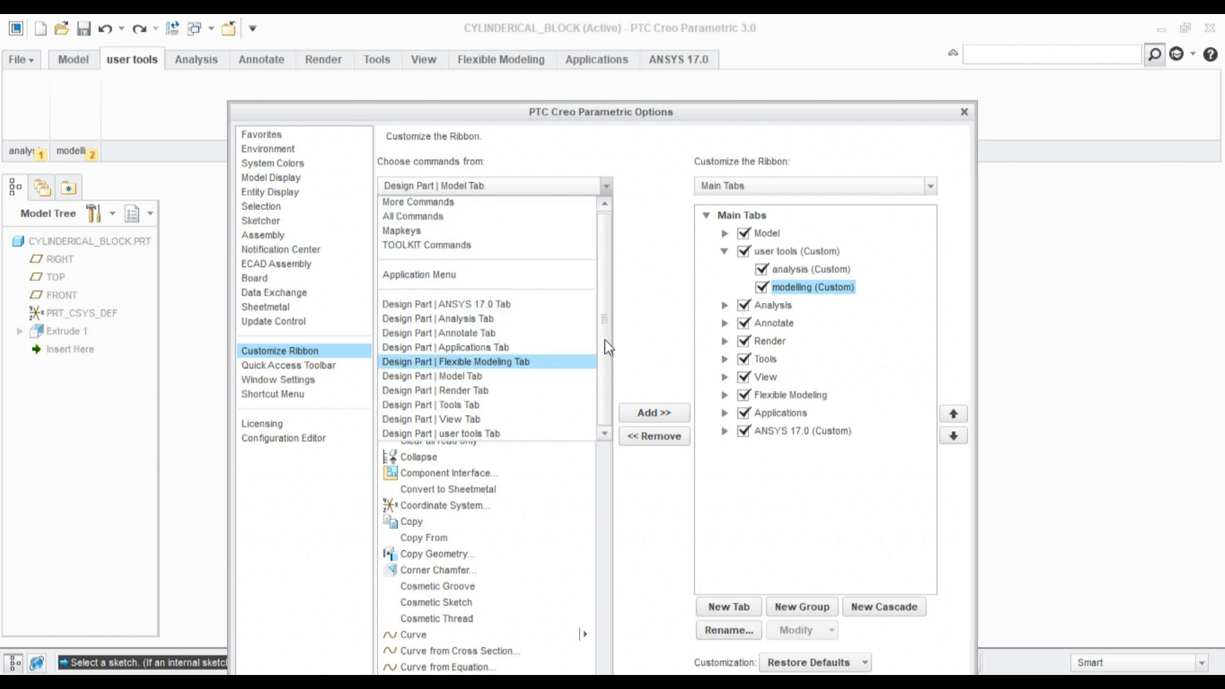
click(511, 382)
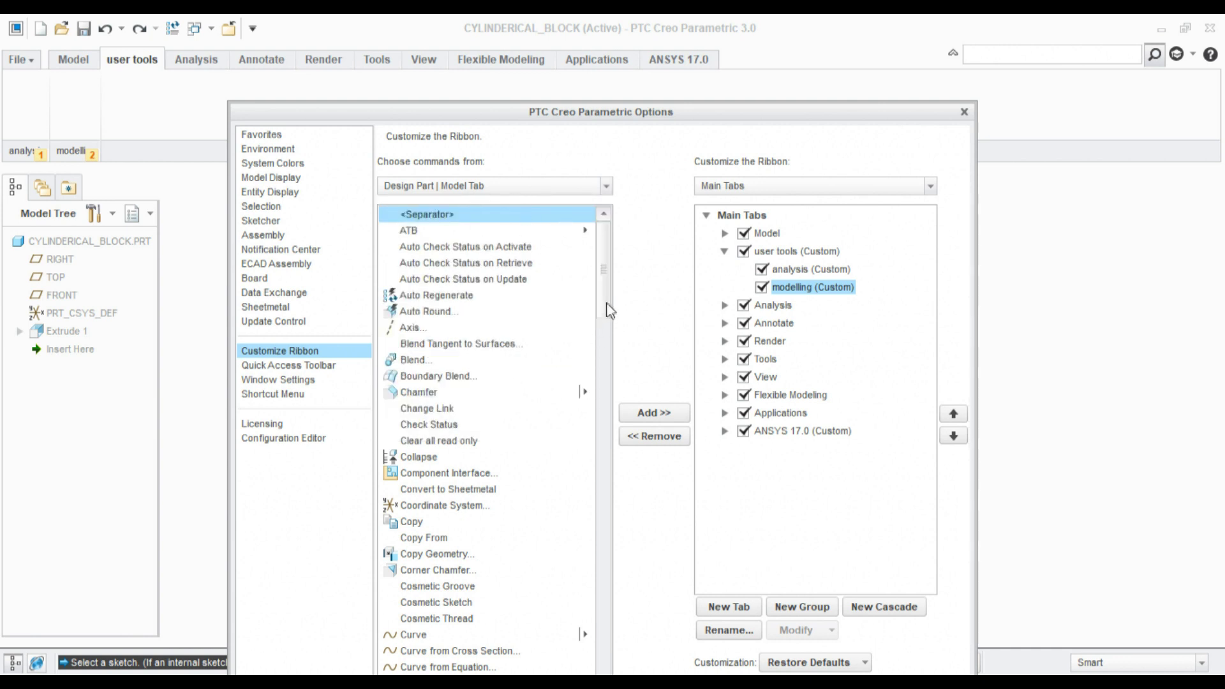
scroll(607, 300, down, 12)
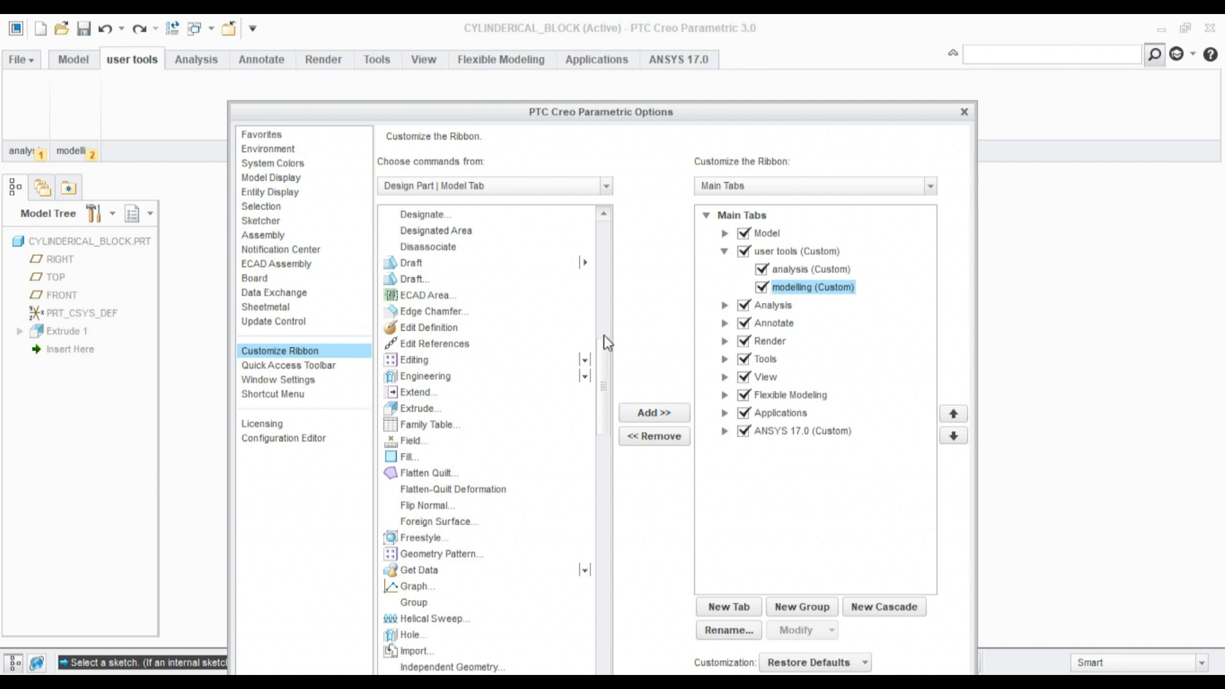
click(435, 410)
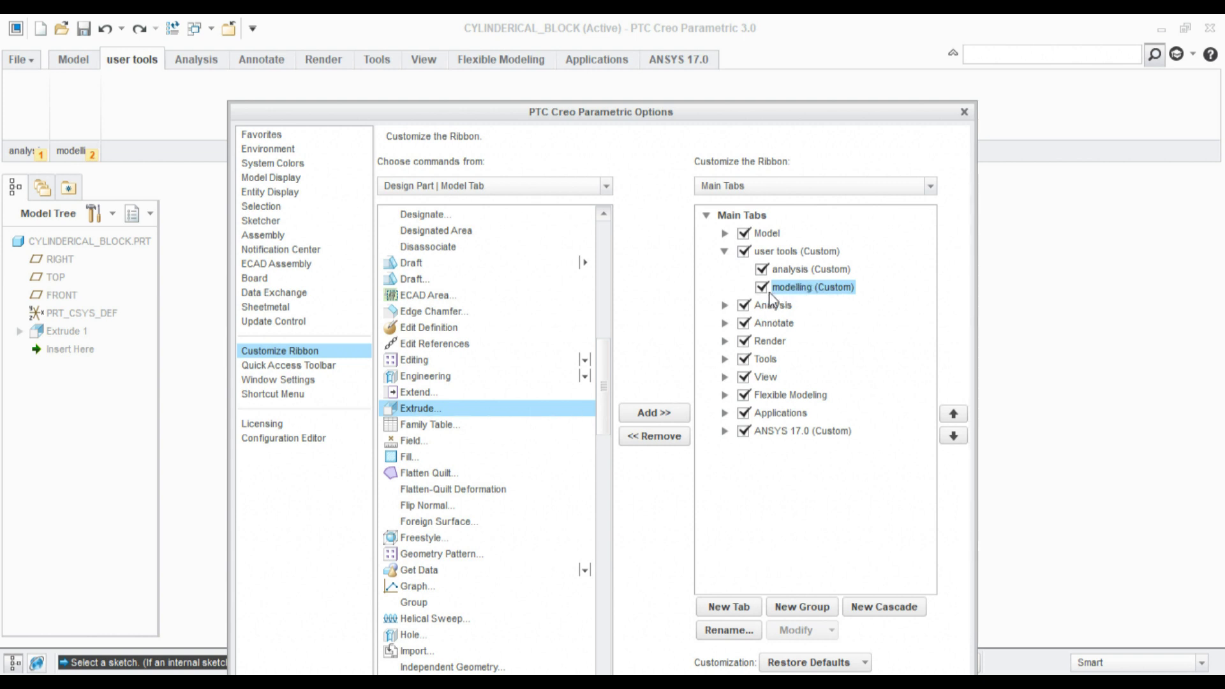
click(664, 415)
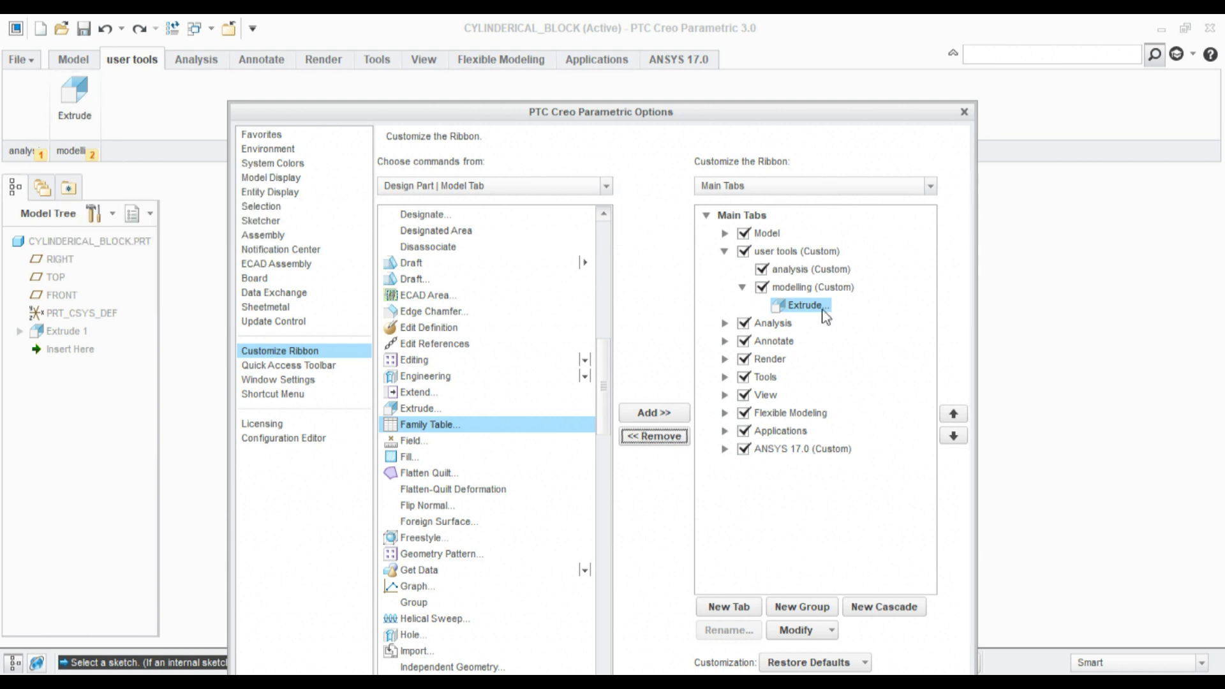
Add the Measure command from the Design Part Analysis Tab commands to the analysis group, and close the options without applying the customization.
click(742, 289)
click(783, 271)
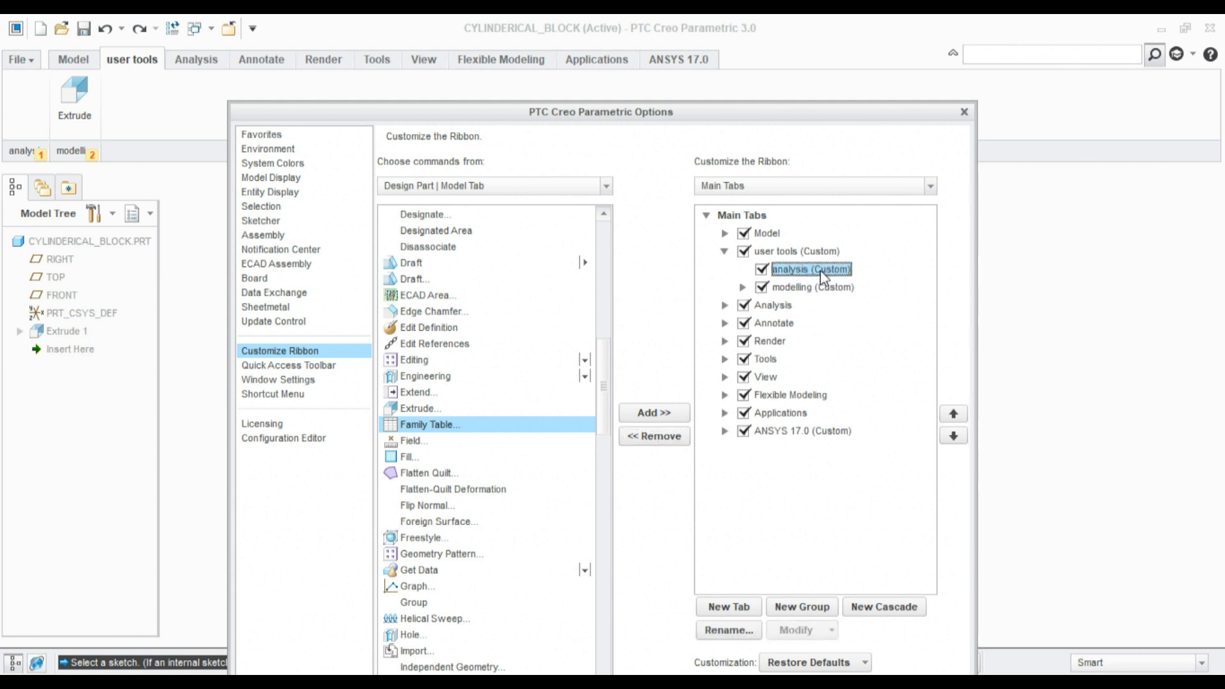
click(555, 187)
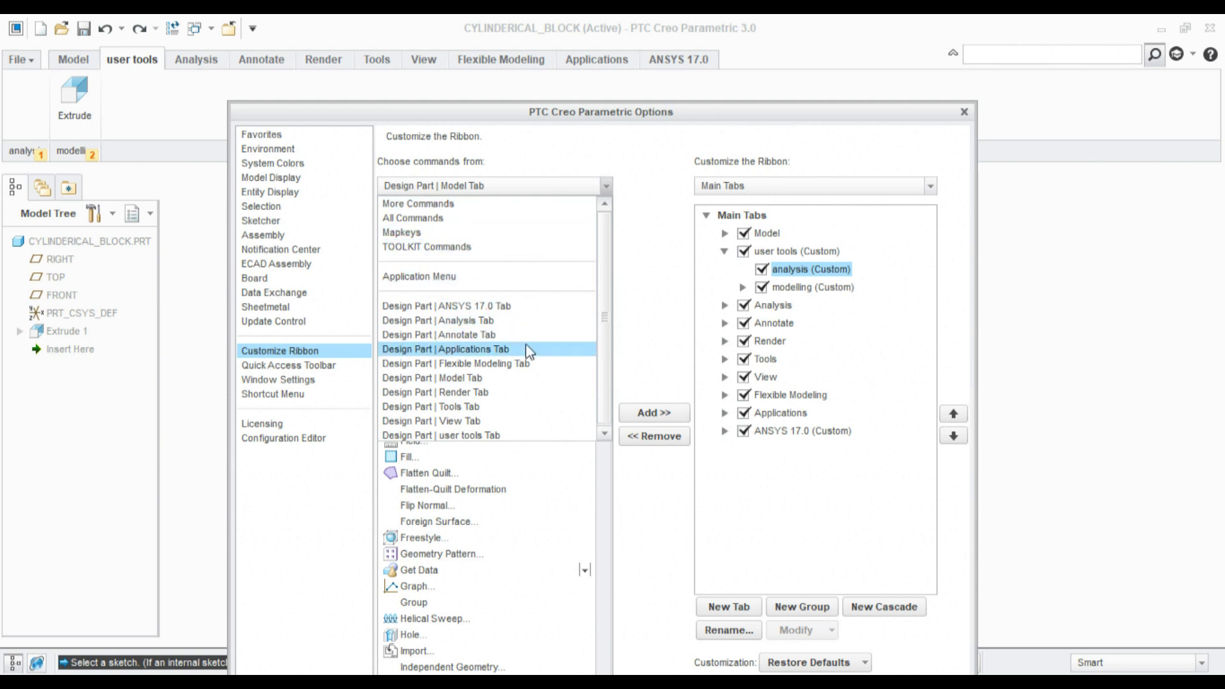
click(519, 321)
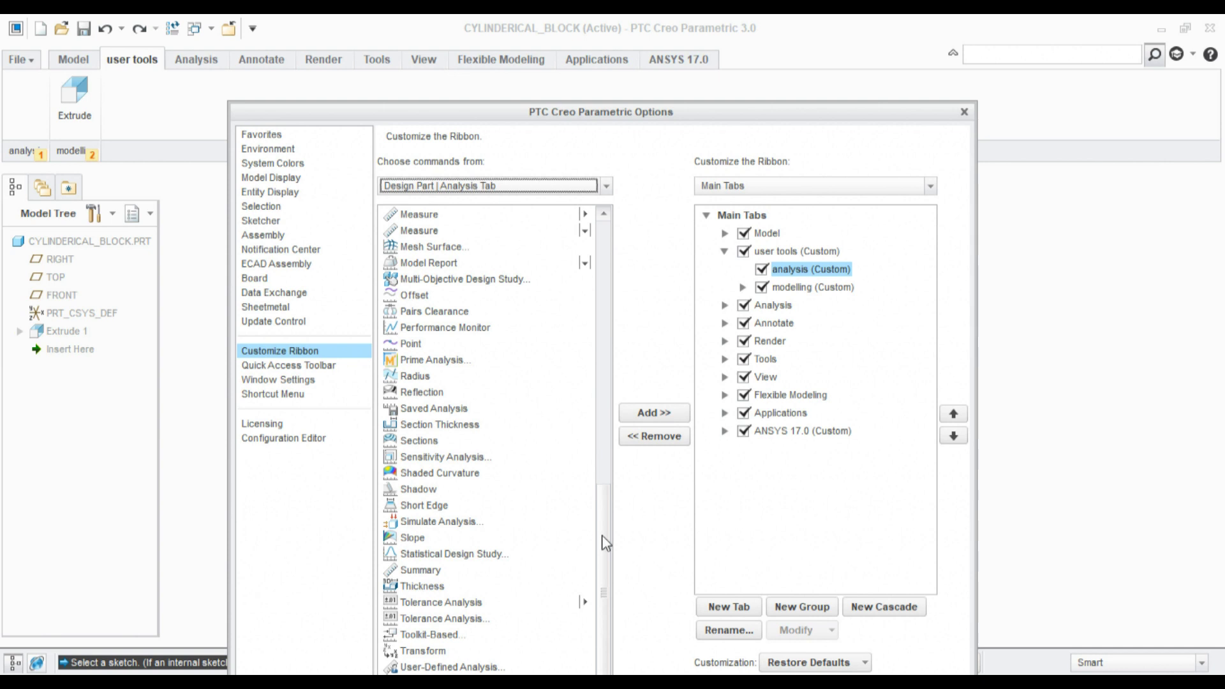
drag(608, 538, 615, 464)
click(434, 392)
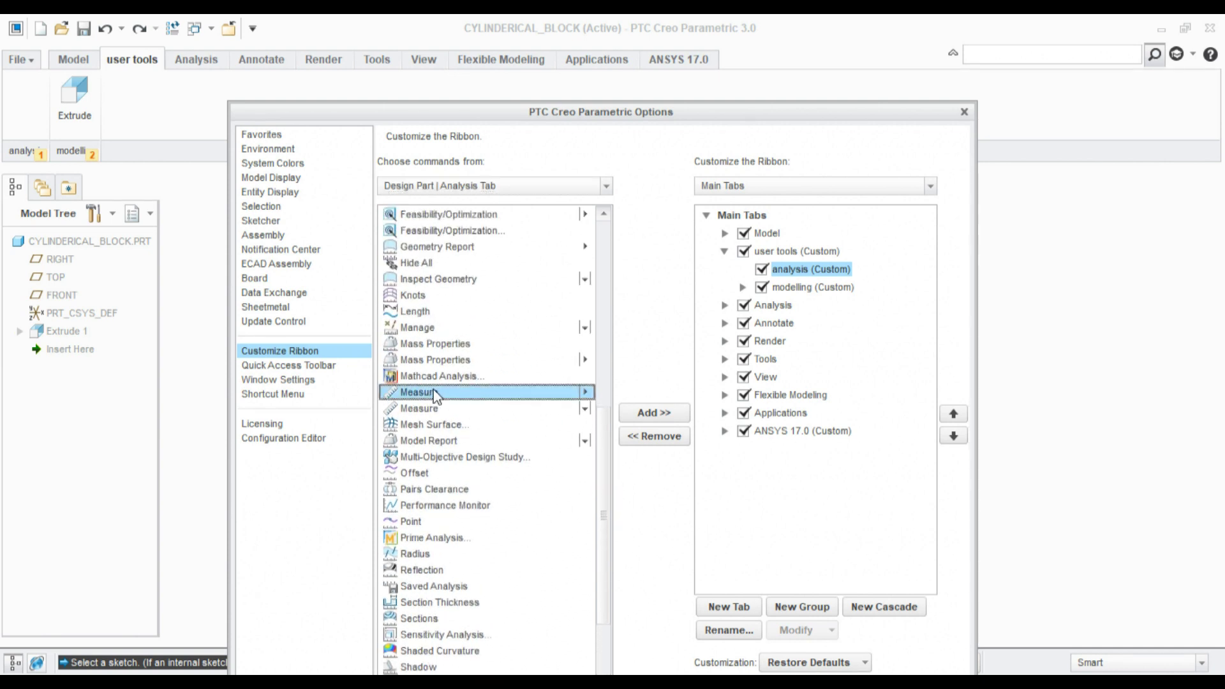
click(663, 418)
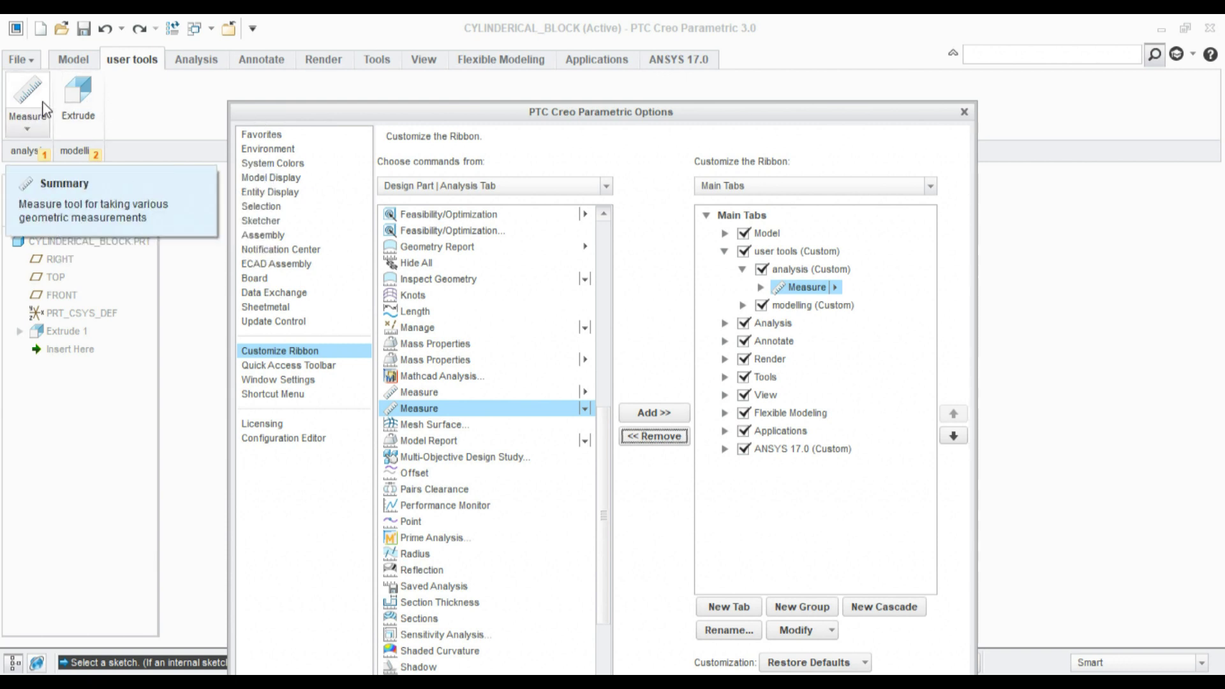
click(964, 112)
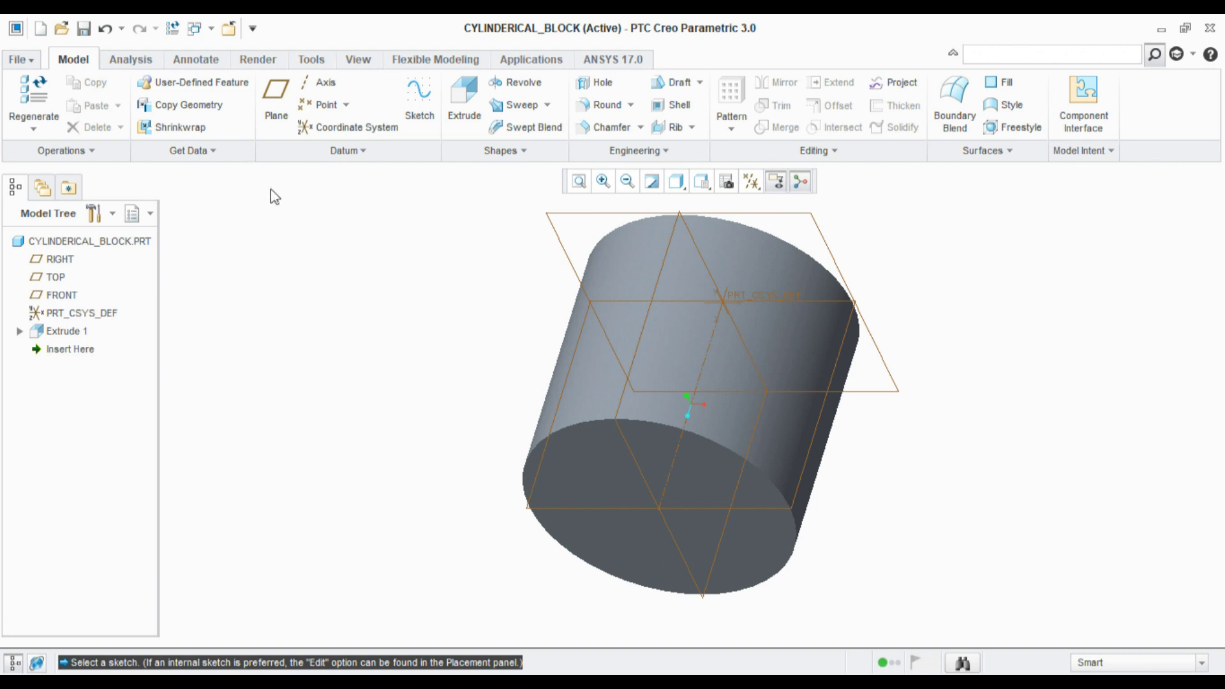
Open the program's options dialog.
click(19, 59)
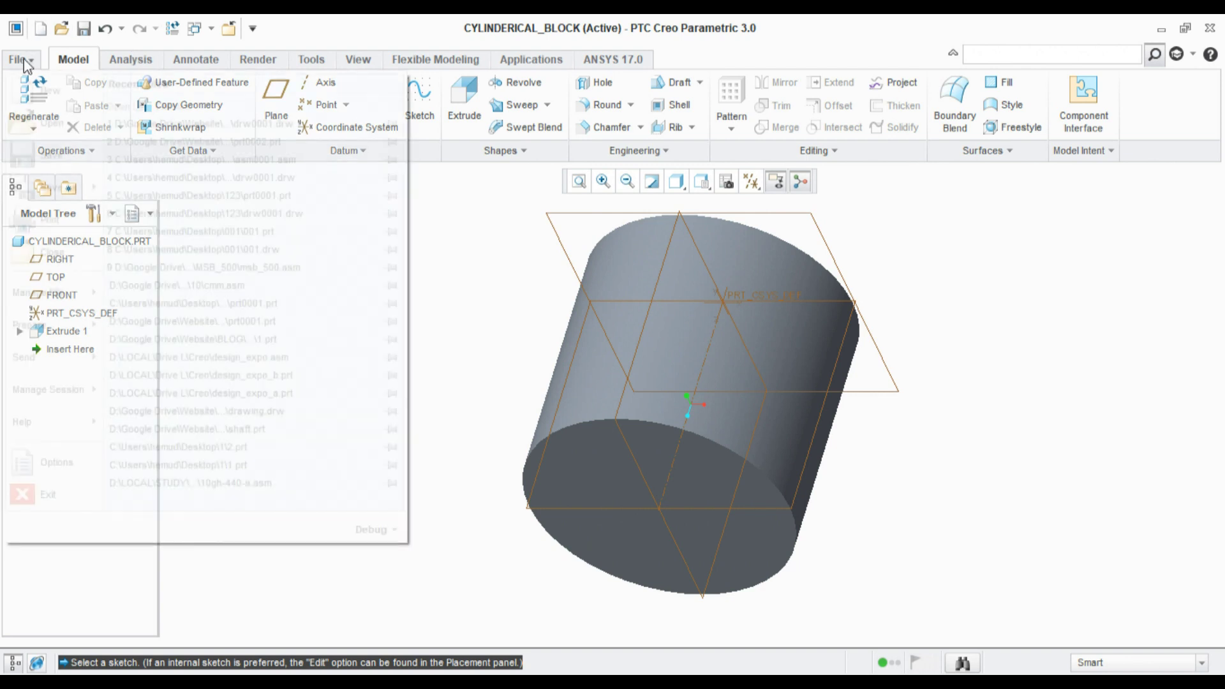
click(51, 462)
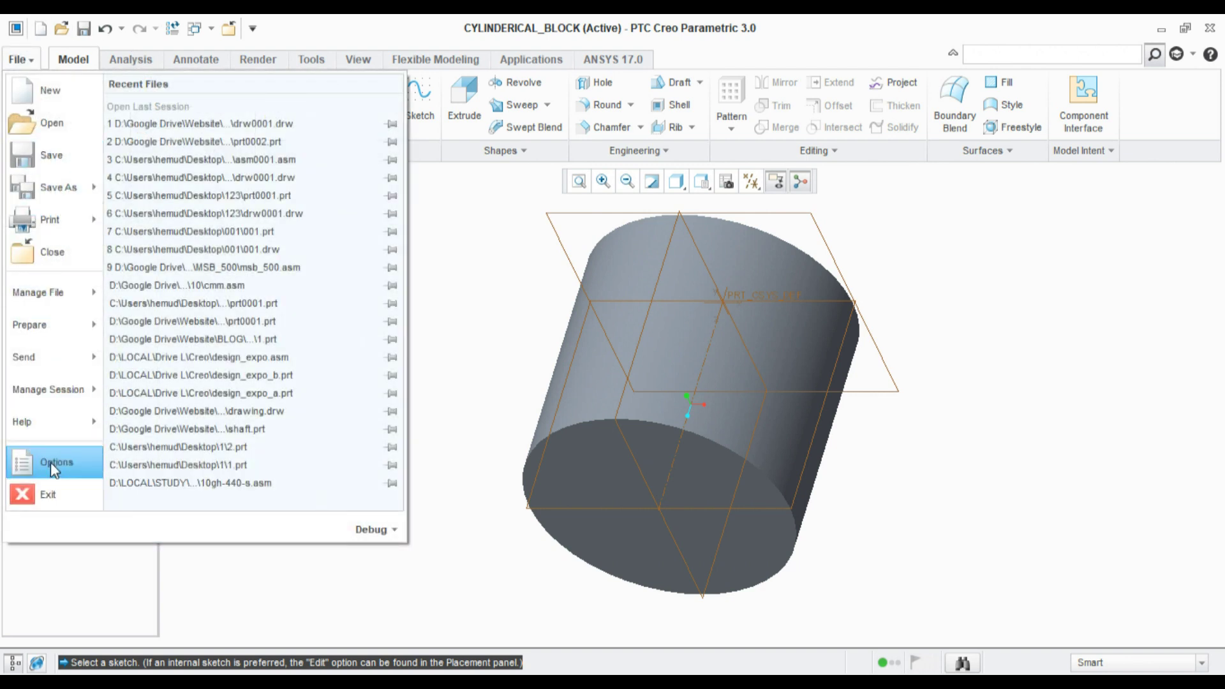